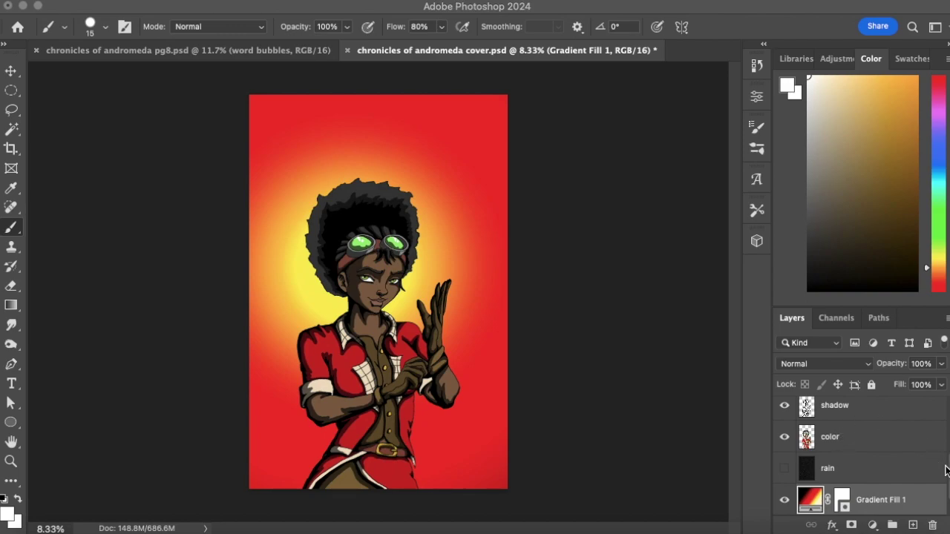
# Create a new layer group directly above the lines layer and add an empty layer inside it.
pyautogui.scroll(4, 861, 460)
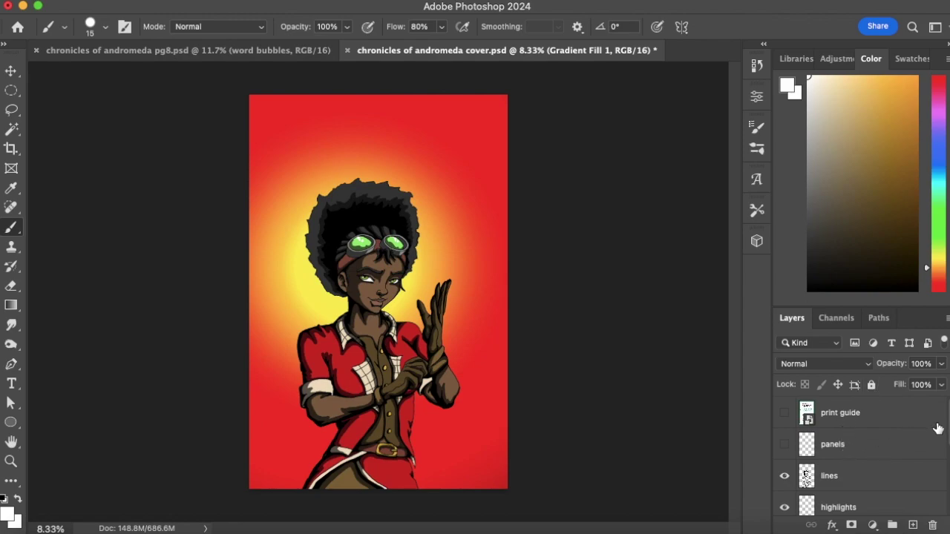
pyautogui.scroll(-2, 948, 449)
pyautogui.scroll(2, 948, 445)
pyautogui.click(854, 479)
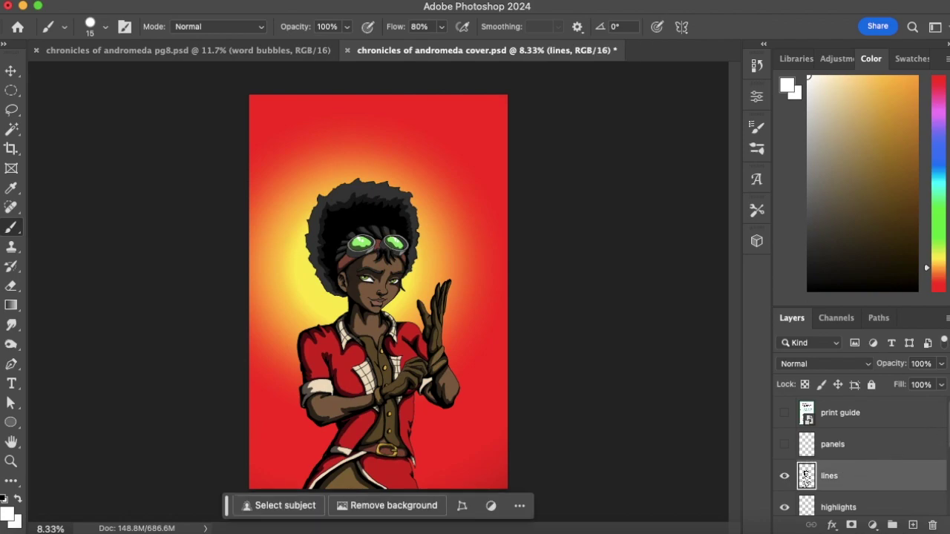
pyautogui.scroll(-2, 946, 441)
pyautogui.scroll(1, 943, 447)
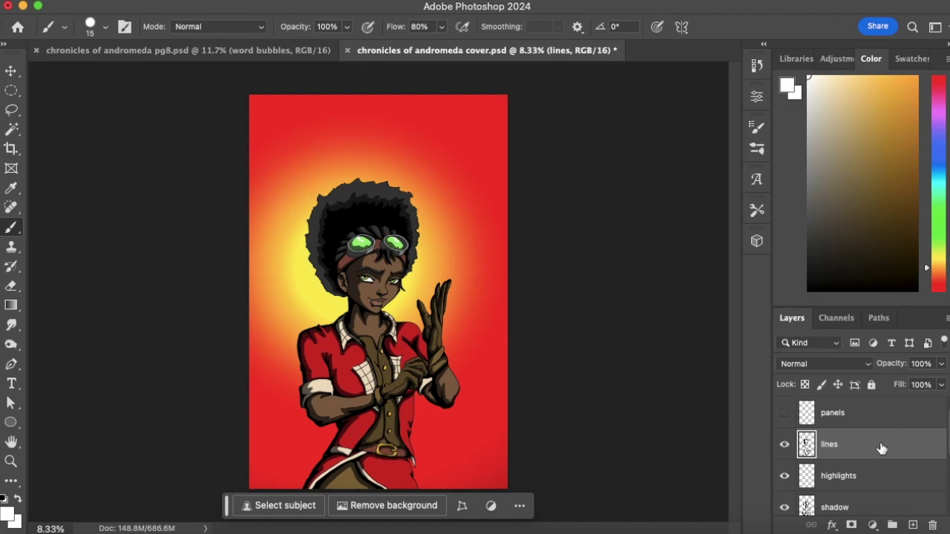
pyautogui.click(893, 526)
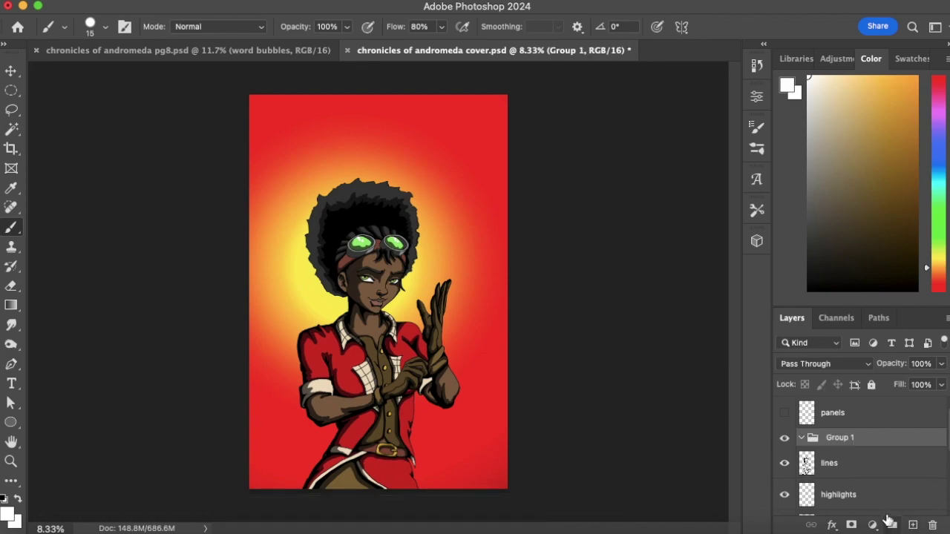
pyautogui.click(913, 526)
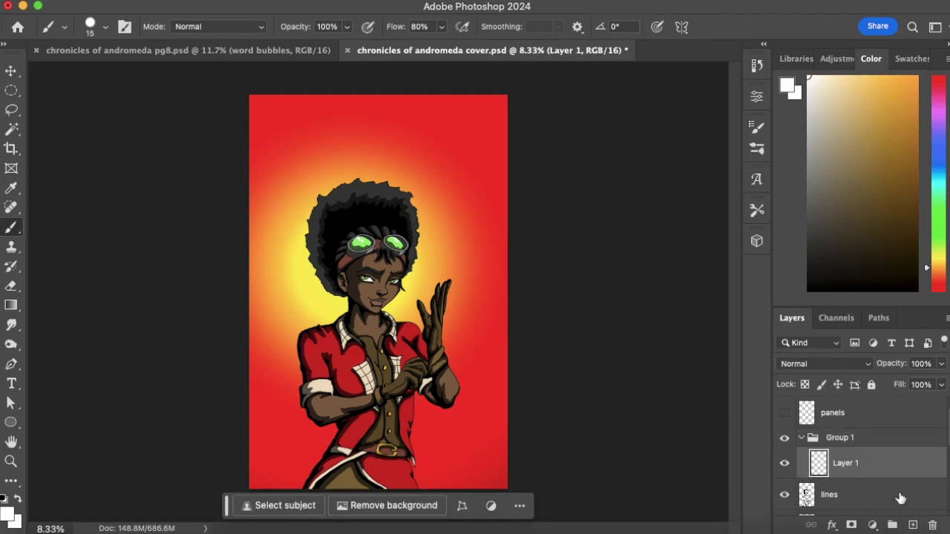
# Fill the empty layer in the group with solid black using the Paint Bucket.
pyautogui.click(812, 289)
pyautogui.moveTo(12, 305)
pyautogui.mouseDown()
pyautogui.moveTo(60, 306)
pyautogui.moveTo(71, 318)
pyautogui.mouseUp()
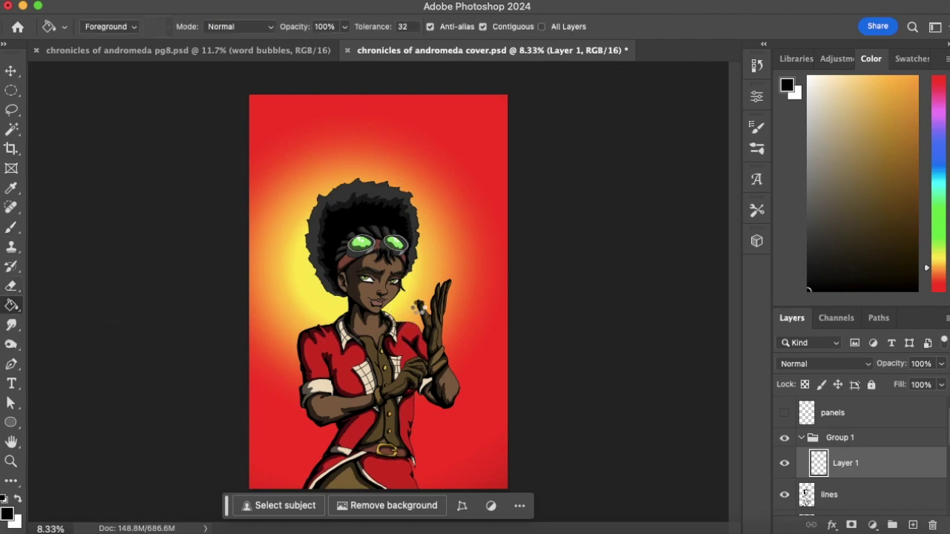
pyautogui.click(408, 310)
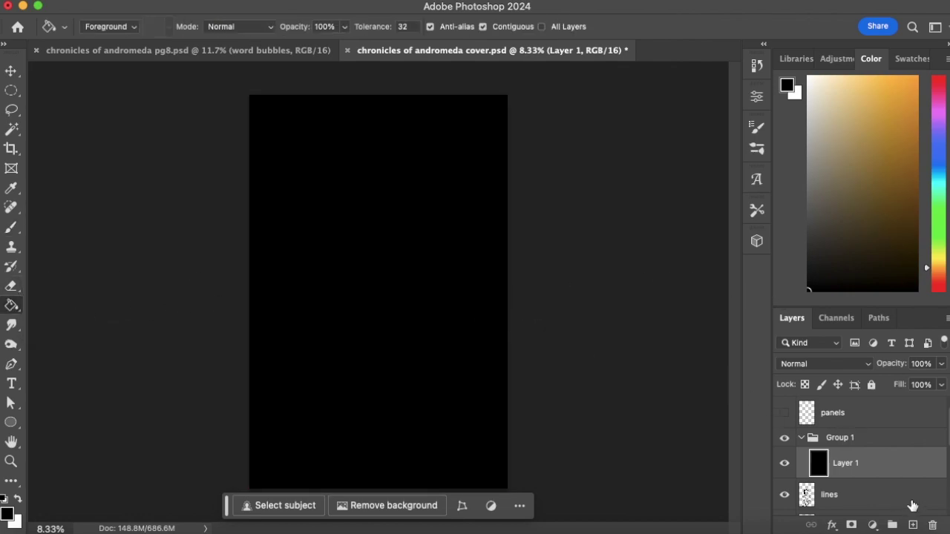
# Add a Gradient Map adjustment above the black layer and apply the black-red-yellow gradient preset.
pyautogui.click(873, 526)
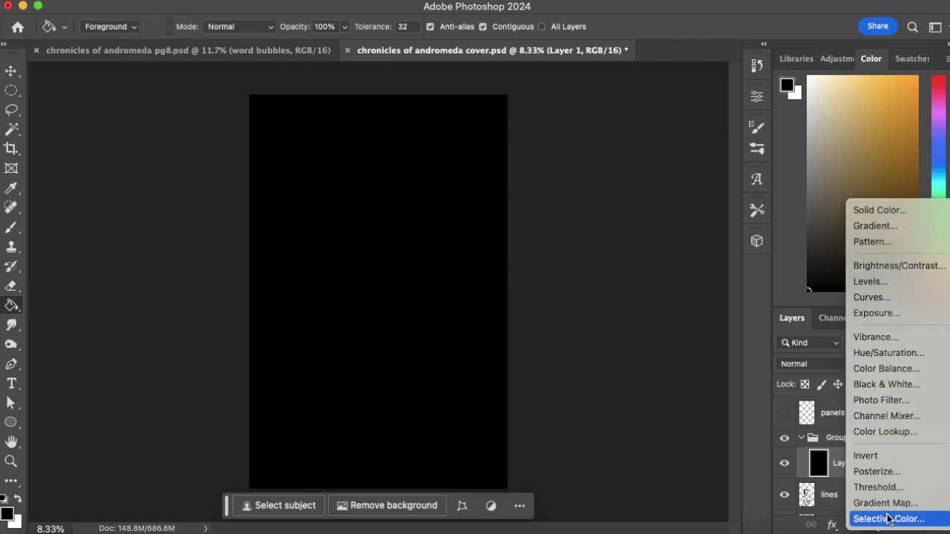
pyautogui.click(891, 507)
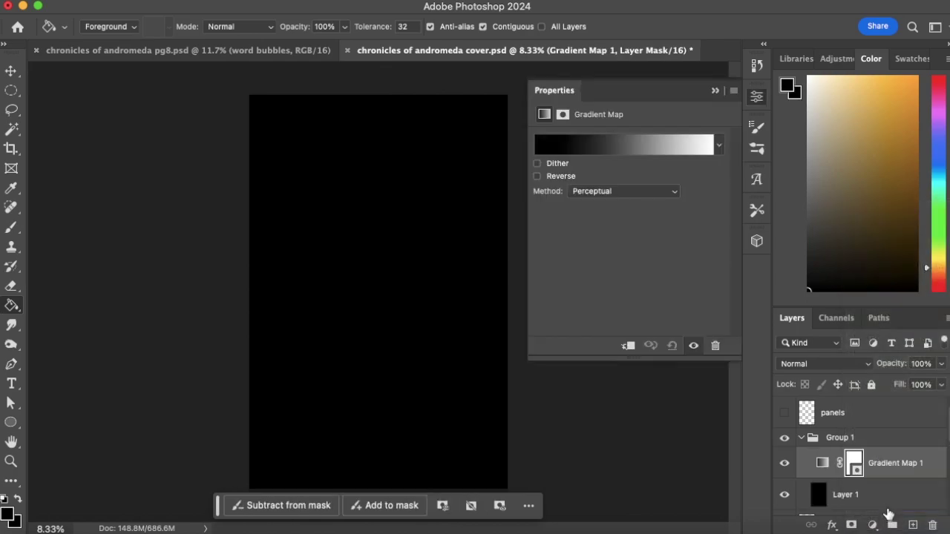
pyautogui.click(719, 146)
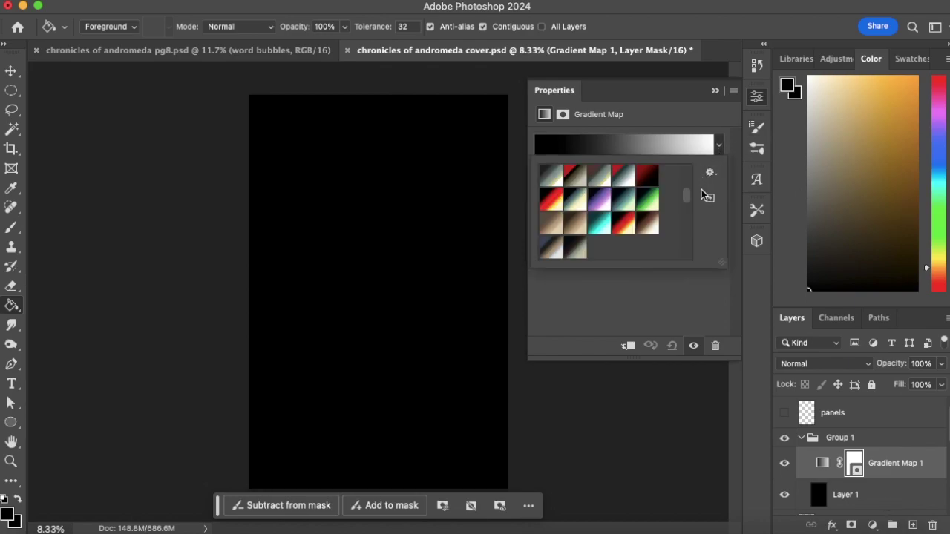
pyautogui.moveTo(689, 196); pyautogui.dragTo(671, 199)
pyautogui.click(622, 220)
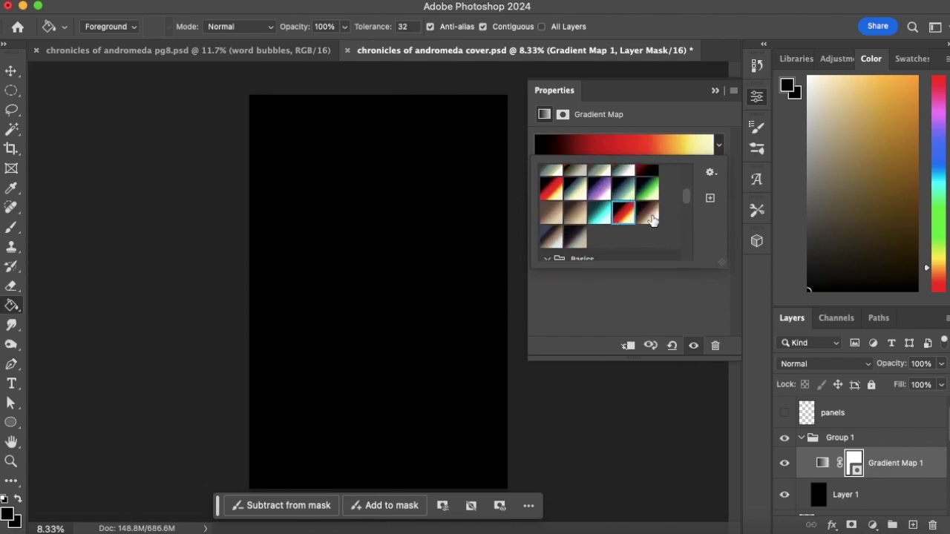
pyautogui.click(715, 93)
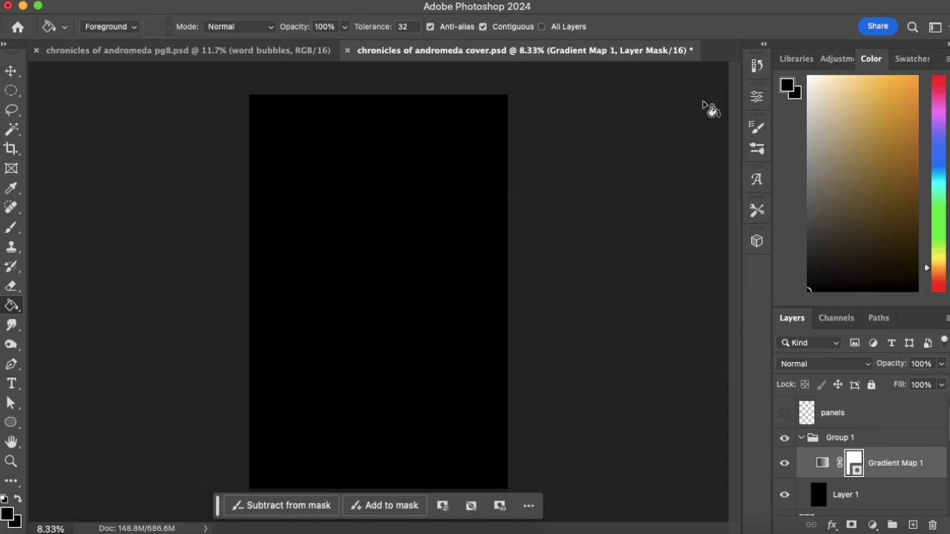
# Set the group's blend mode to Linear Dodge (Add) and add an empty layer directly above the black layer.
pyautogui.click(844, 442)
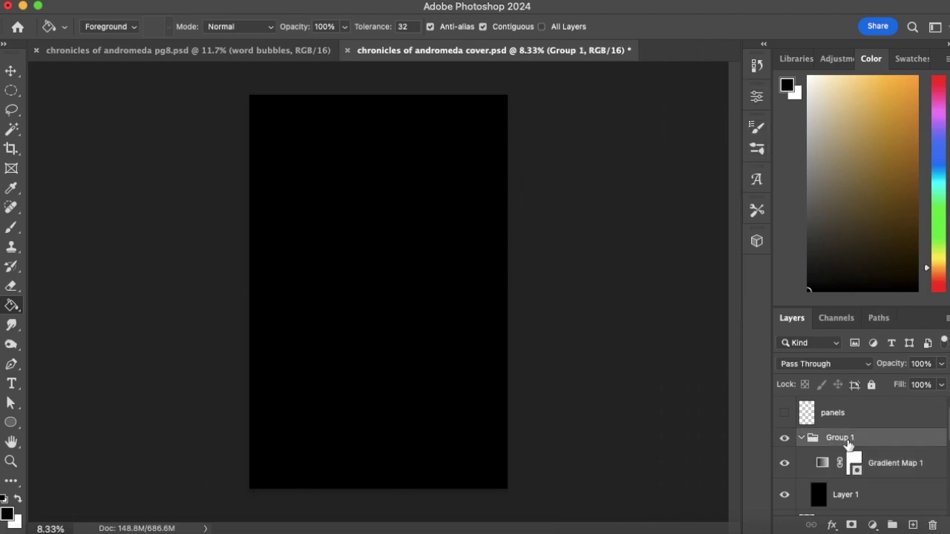
pyautogui.click(866, 367)
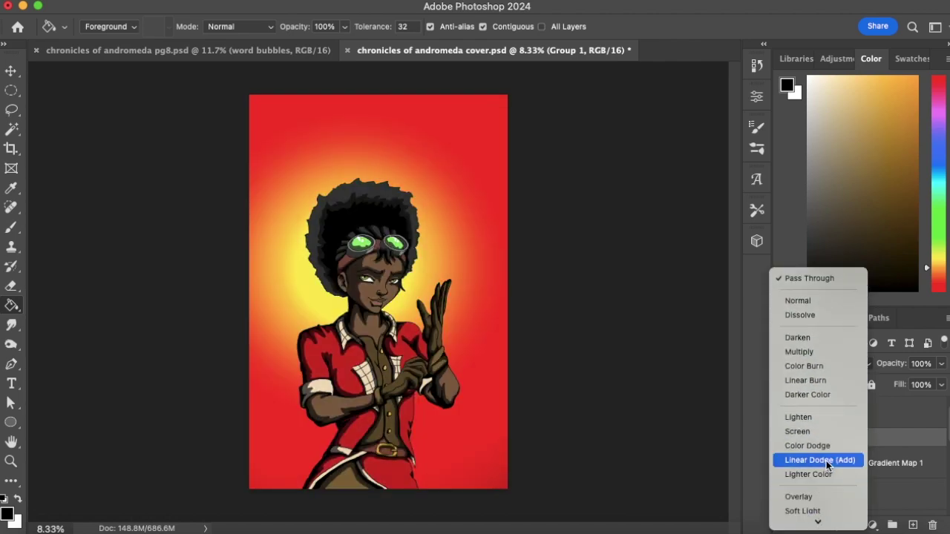
pyautogui.click(826, 461)
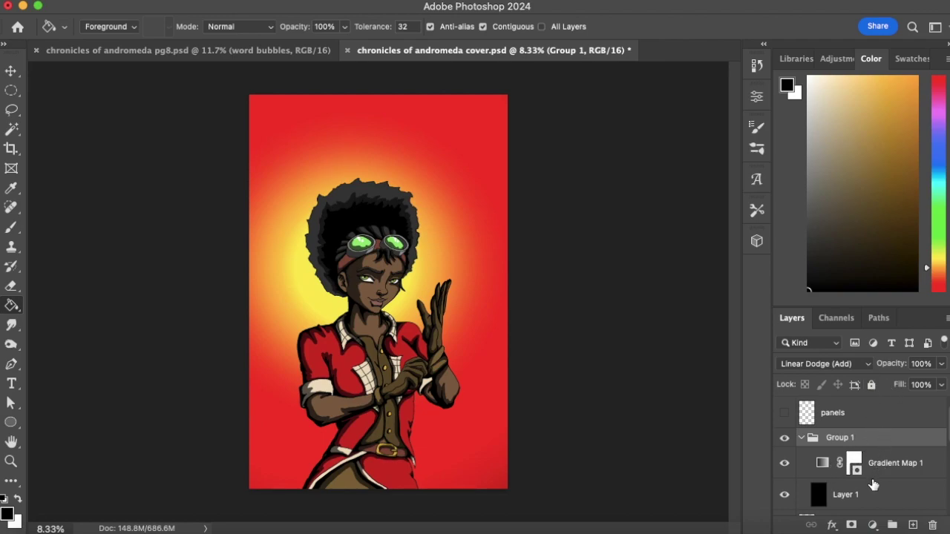
pyautogui.click(870, 494)
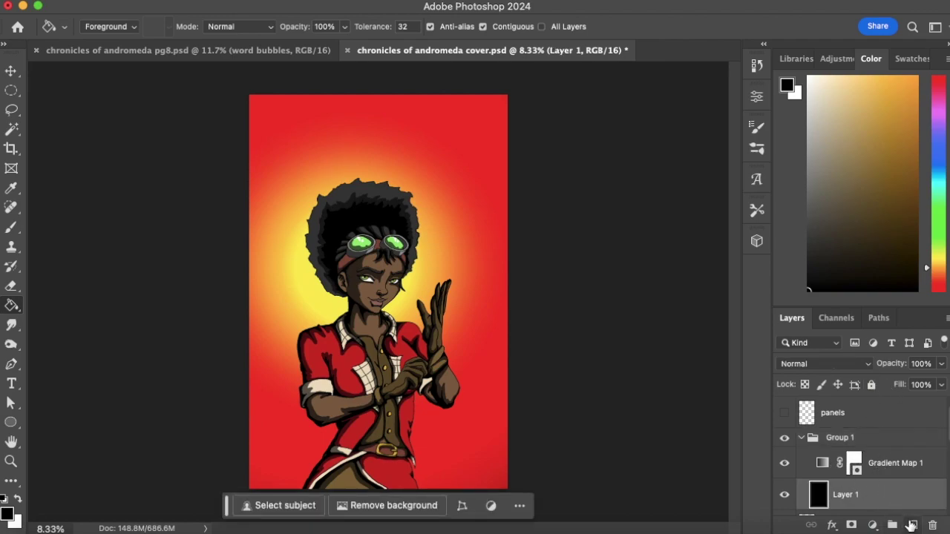
pyautogui.click(912, 525)
# Choose the Soft Round preset from General Brushes for the Brush tool.
pyautogui.click(11, 227)
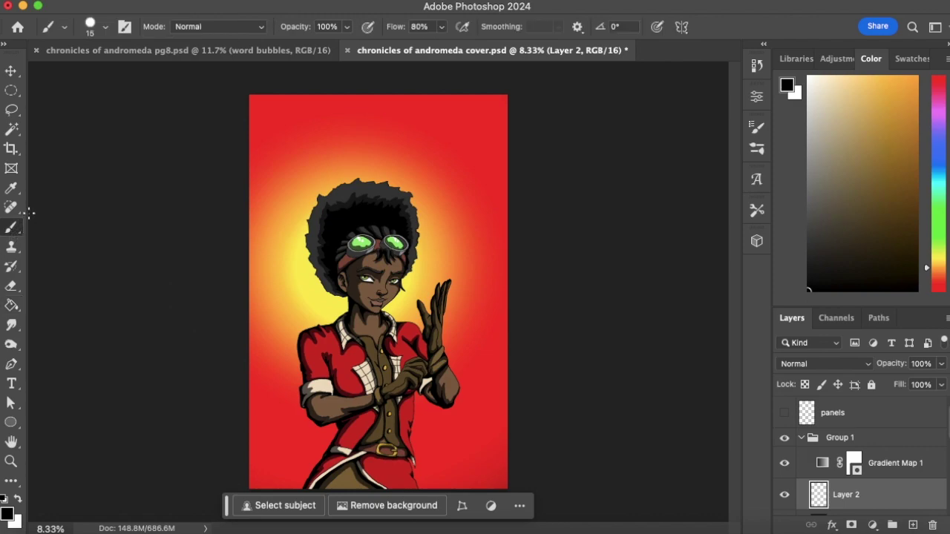
pyautogui.click(103, 31)
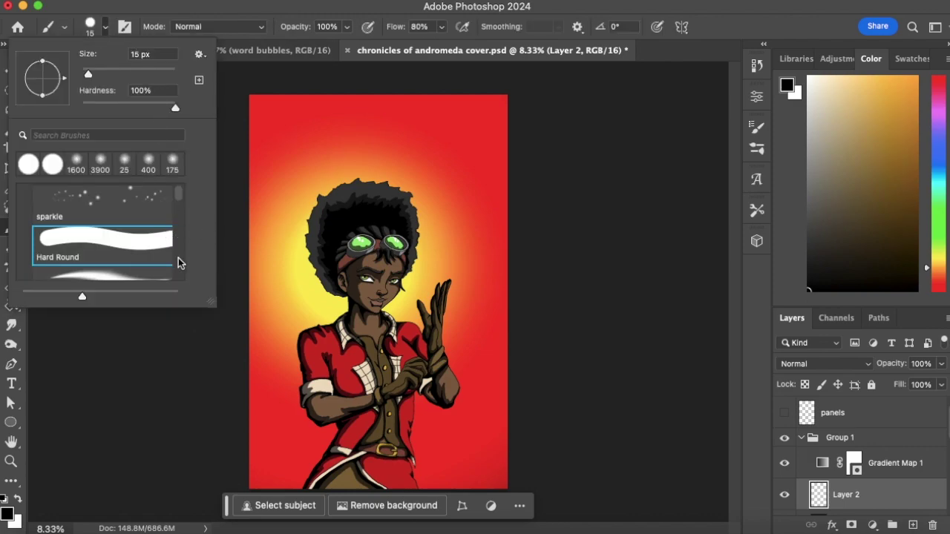
pyautogui.click(11, 461)
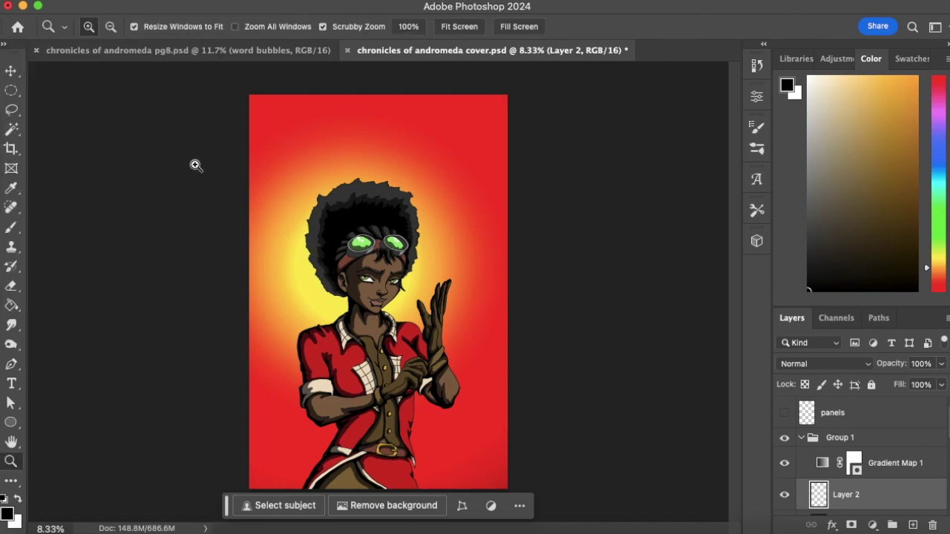
pyautogui.click(13, 229)
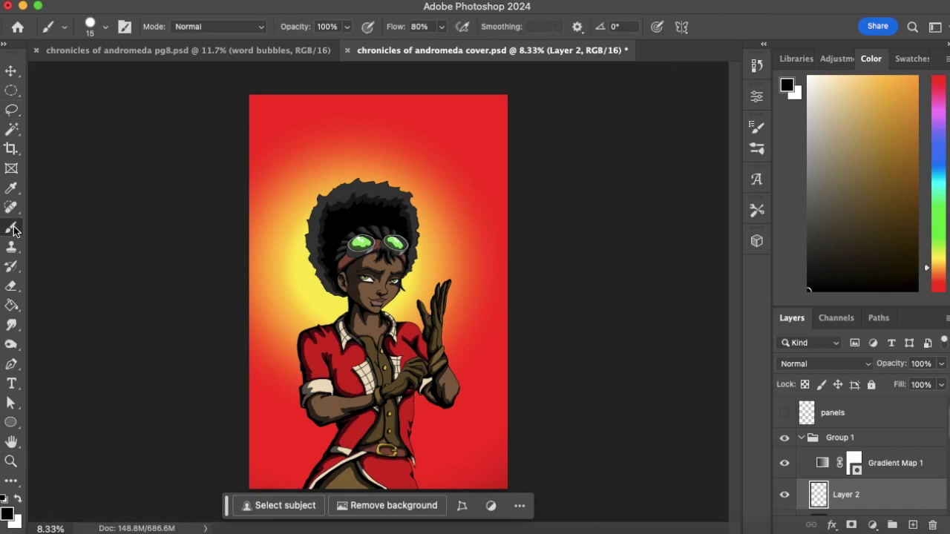
pyautogui.click(105, 30)
pyautogui.moveTo(176, 193); pyautogui.dragTo(176, 186)
pyautogui.click(144, 225)
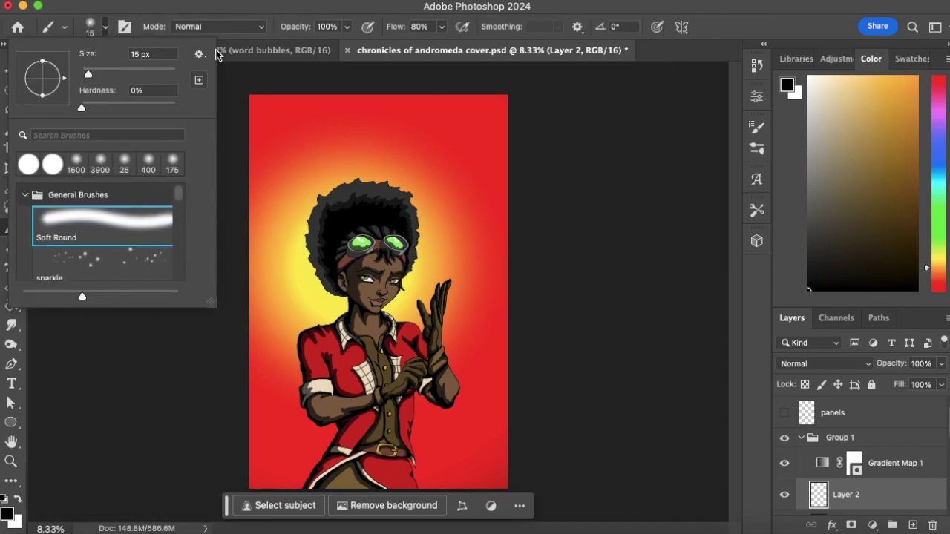
pyautogui.click(227, 15)
# Select the area around the character on the lines layer with the Magic Wand and isolate that layer.
pyautogui.click(11, 461)
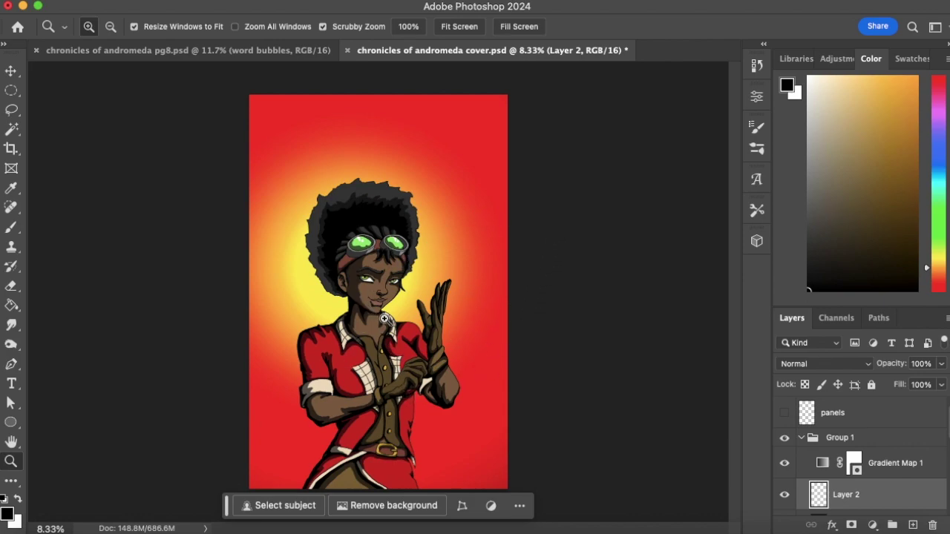
pyautogui.moveTo(335, 274); pyautogui.dragTo(403, 277)
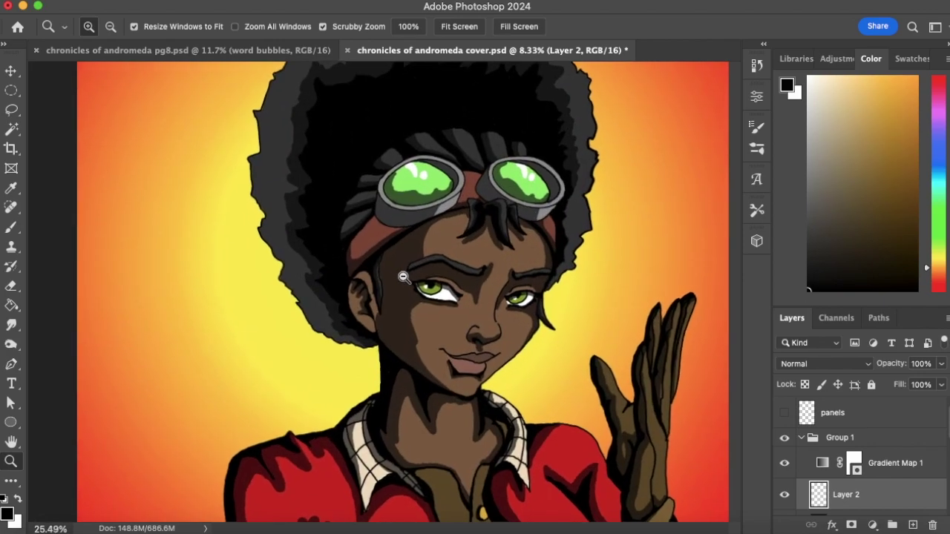
pyautogui.click(11, 228)
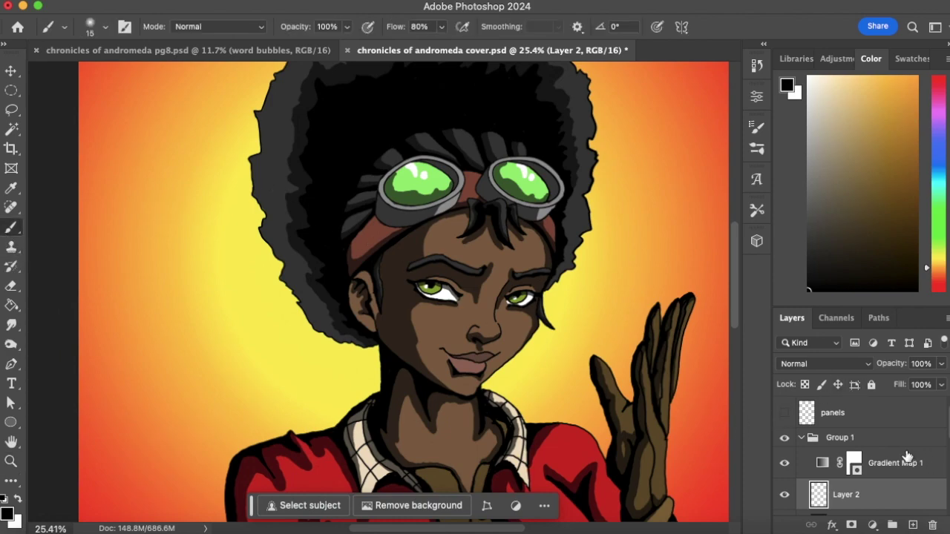
pyautogui.scroll(-3, 937, 456)
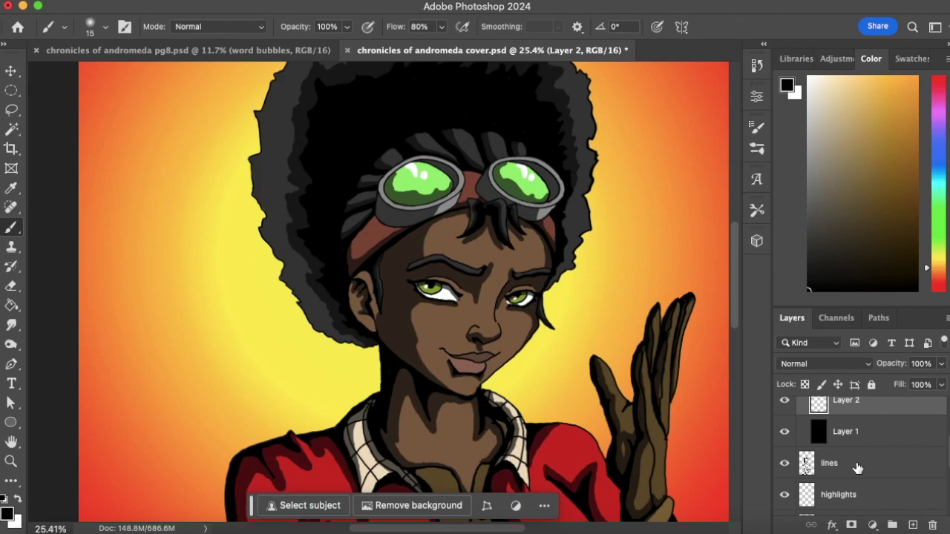
pyautogui.click(858, 469)
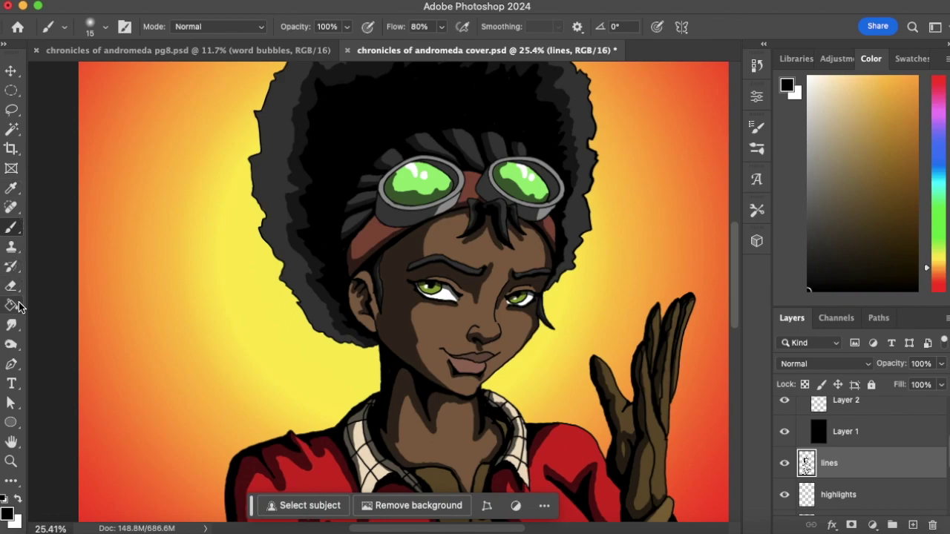
pyautogui.click(11, 131)
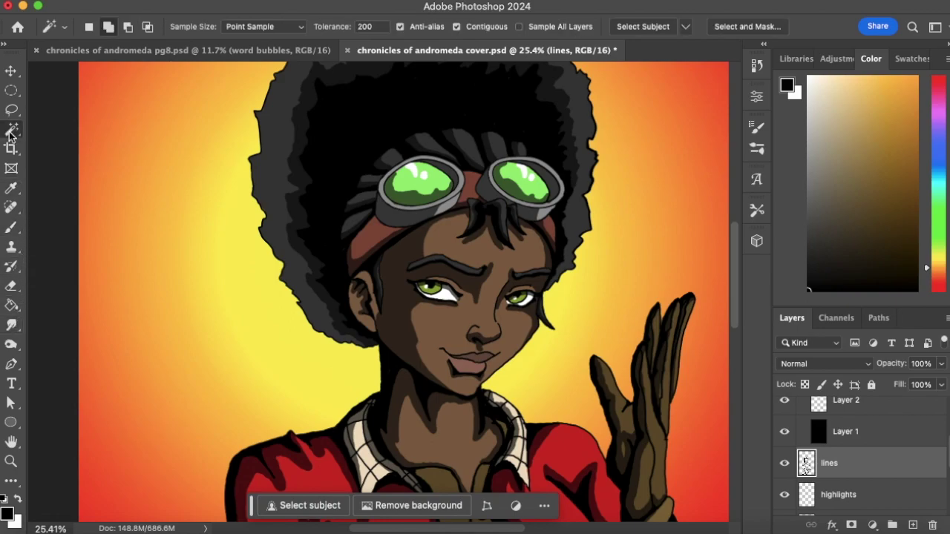
pyautogui.click(236, 307)
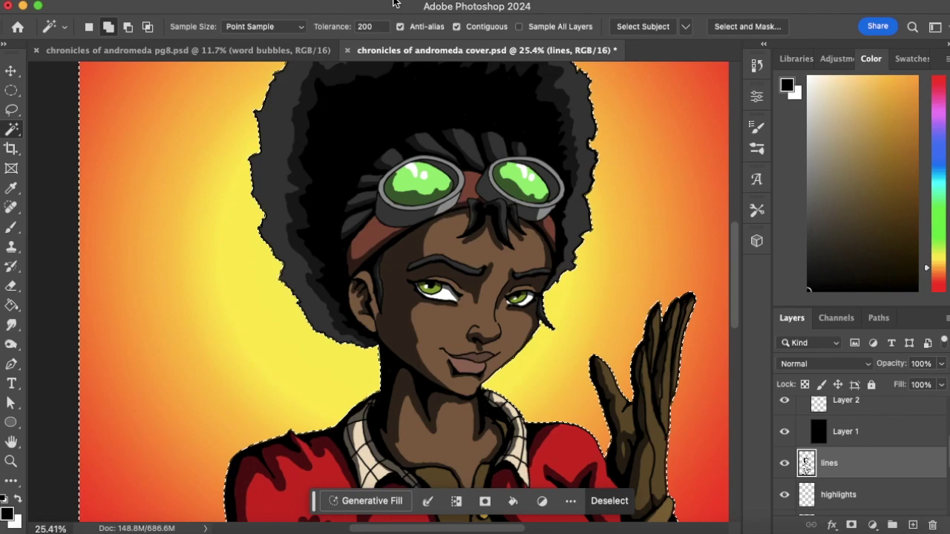
pyautogui.click(332, 1)
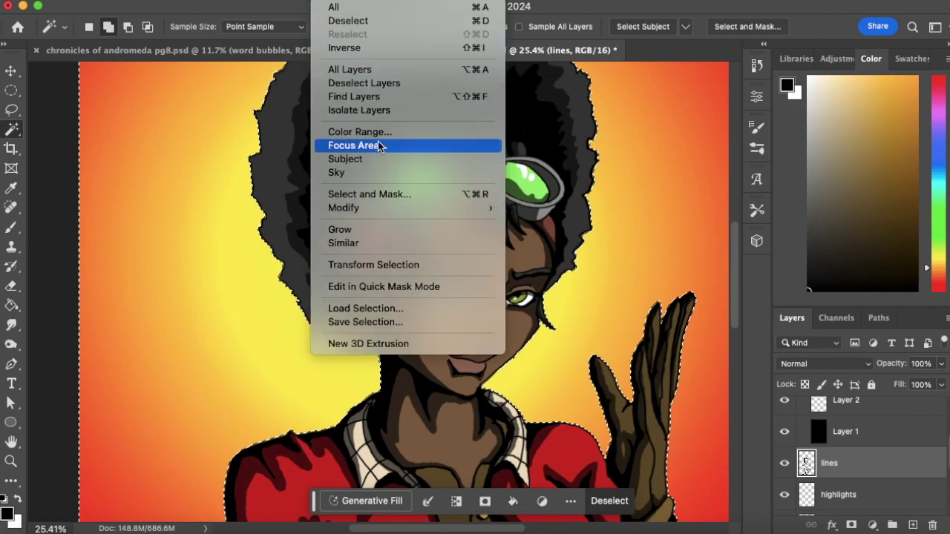
pyautogui.click(382, 117)
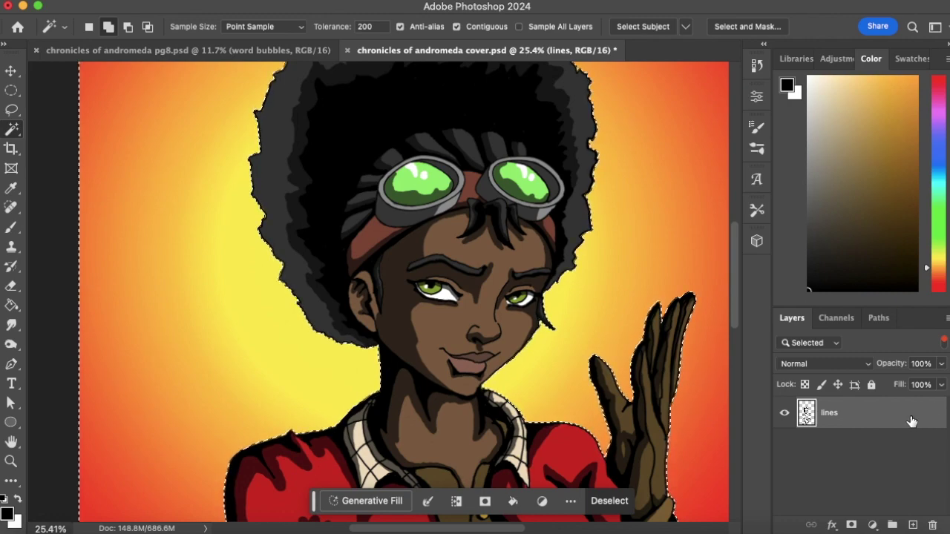
# Clear the selection and undo the recent edits back to the empty layer inside the group.
pyautogui.press('cmd+d')
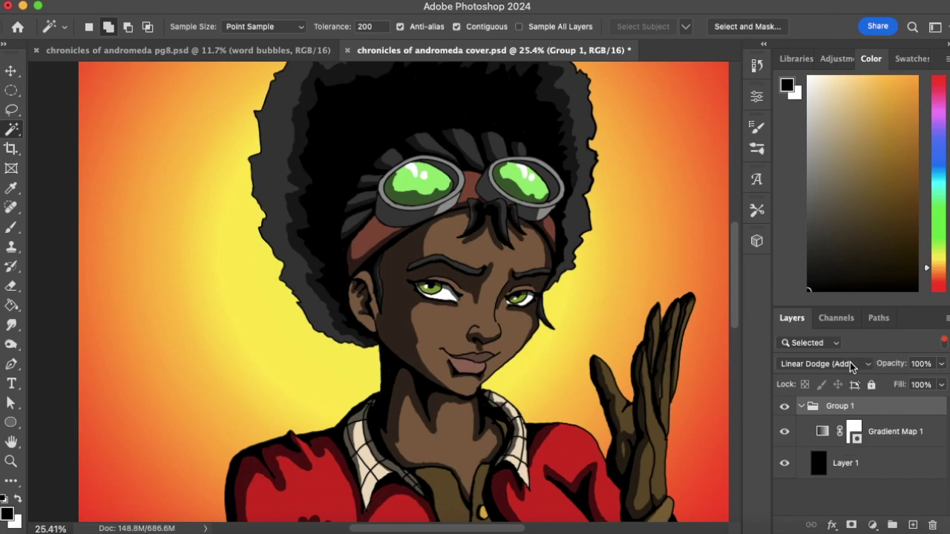
pyautogui.press('super+z')
pyautogui.press('super+z')
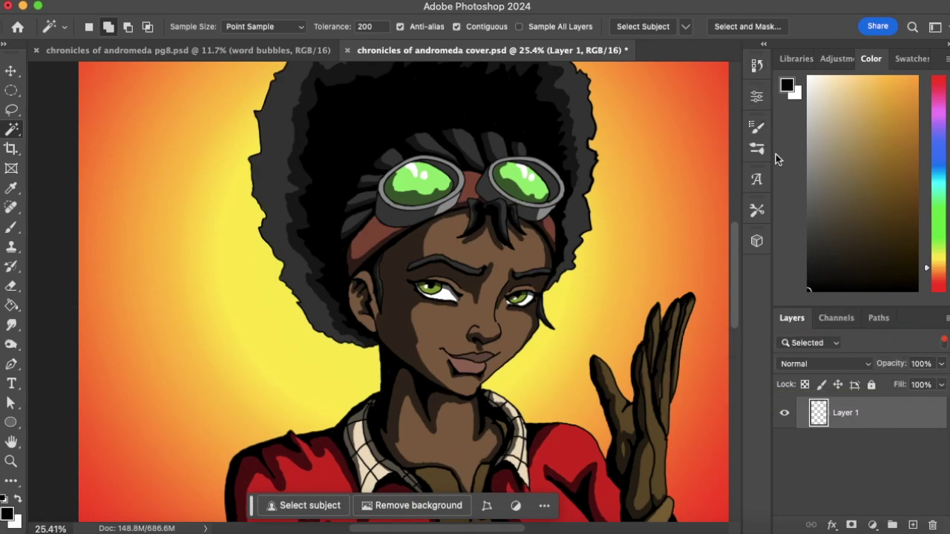
# Turn off the layer filtering to list all the document's layers again.
pyautogui.click(11, 461)
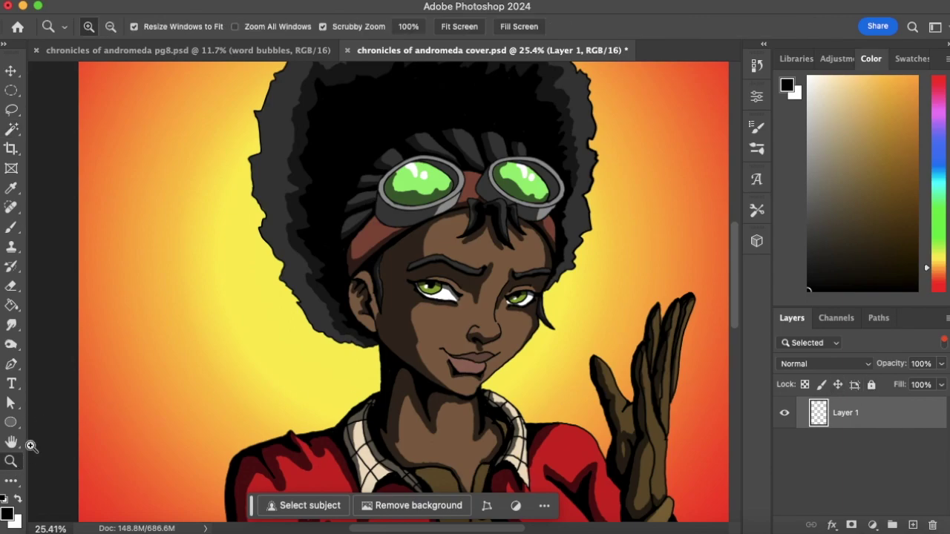
pyautogui.moveTo(502, 371); pyautogui.dragTo(436, 409)
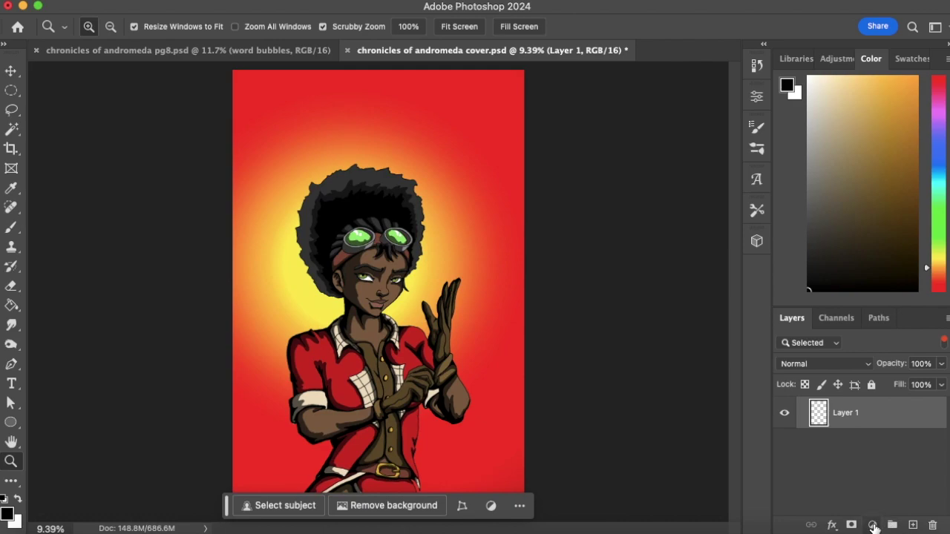
pyautogui.click(873, 526)
pyautogui.click(823, 487)
pyautogui.moveTo(788, 320)
pyautogui.click(944, 343)
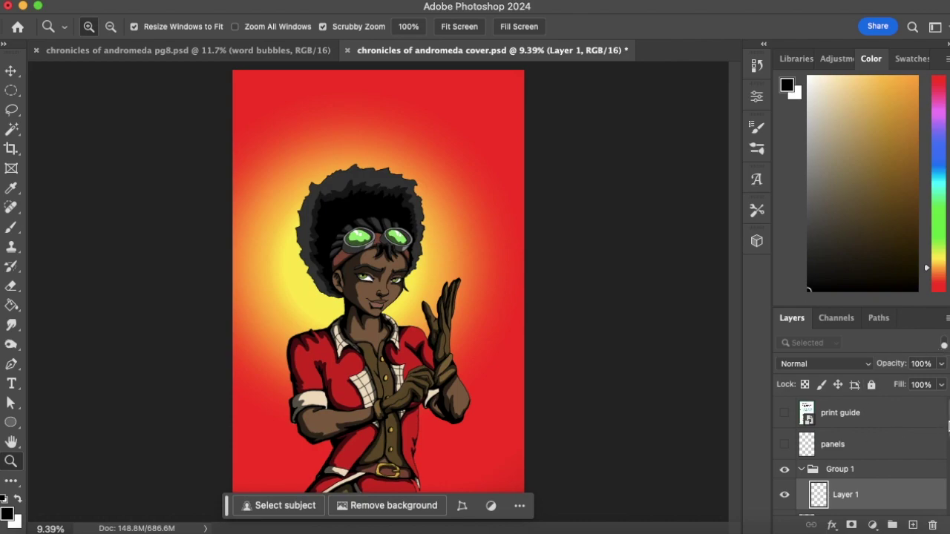
# Fill the empty Layer 1 inside Group 1 with black using the Paint Bucket.
pyautogui.scroll(-3, 933, 455)
pyautogui.scroll(1, 933, 455)
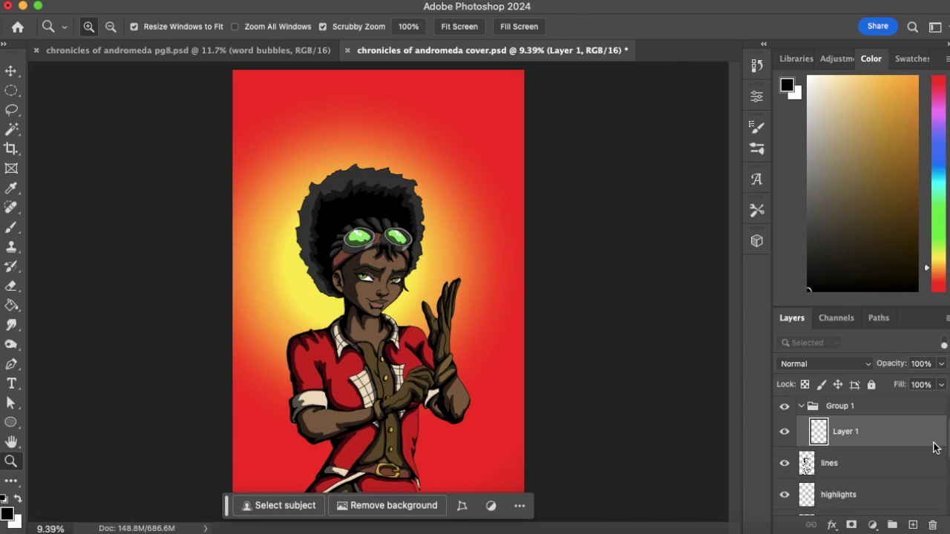
pyautogui.click(11, 305)
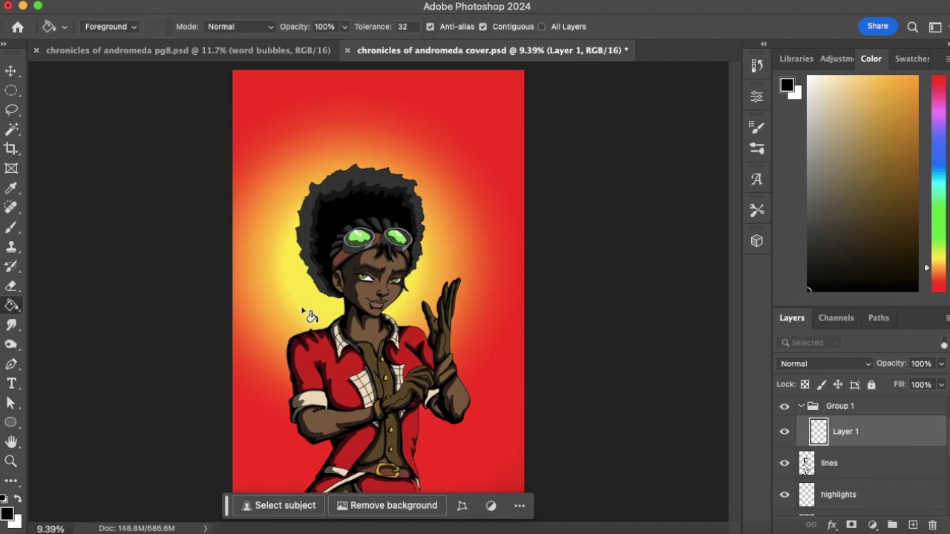
pyautogui.click(309, 312)
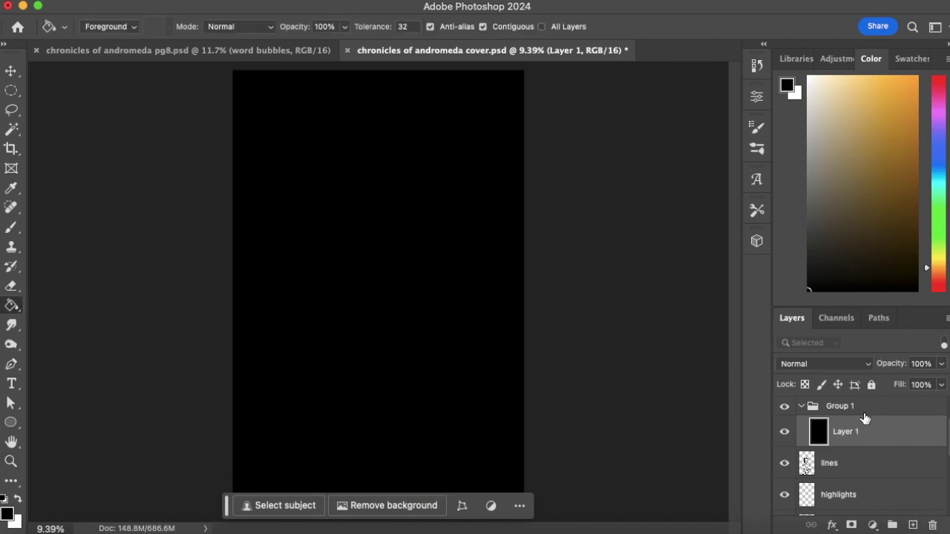
# Add a Gradient Map adjustment above the black layer using the black, red and pale yellow gradient preset.
pyautogui.click(875, 525)
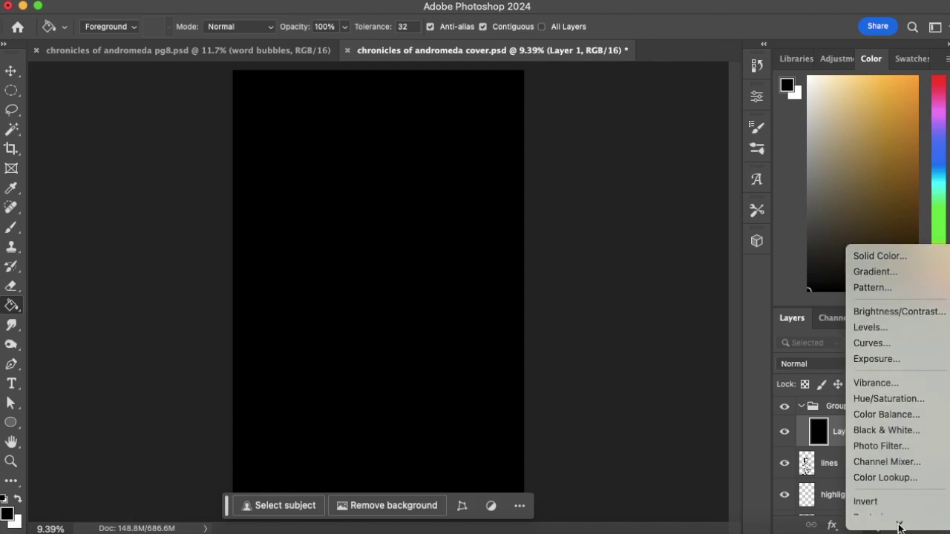
pyautogui.click(895, 505)
pyautogui.click(719, 145)
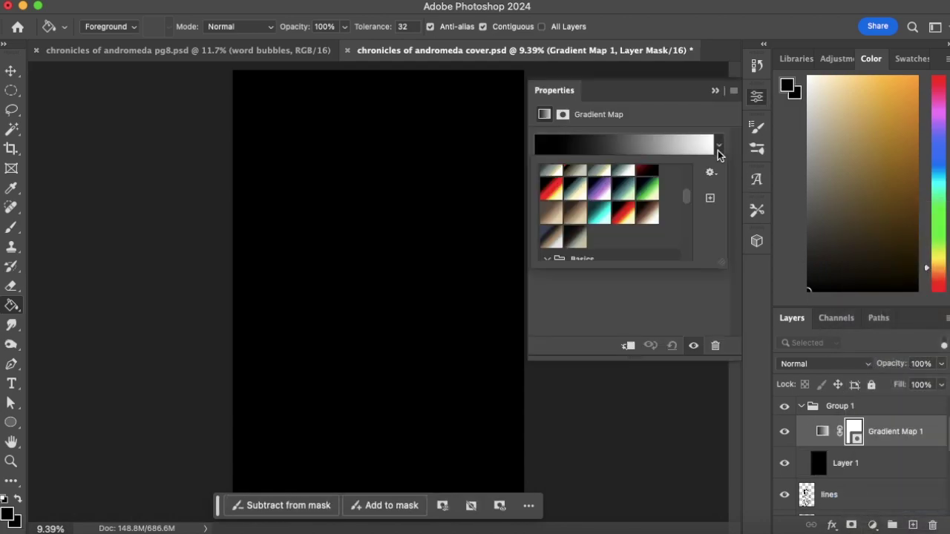
pyautogui.click(627, 216)
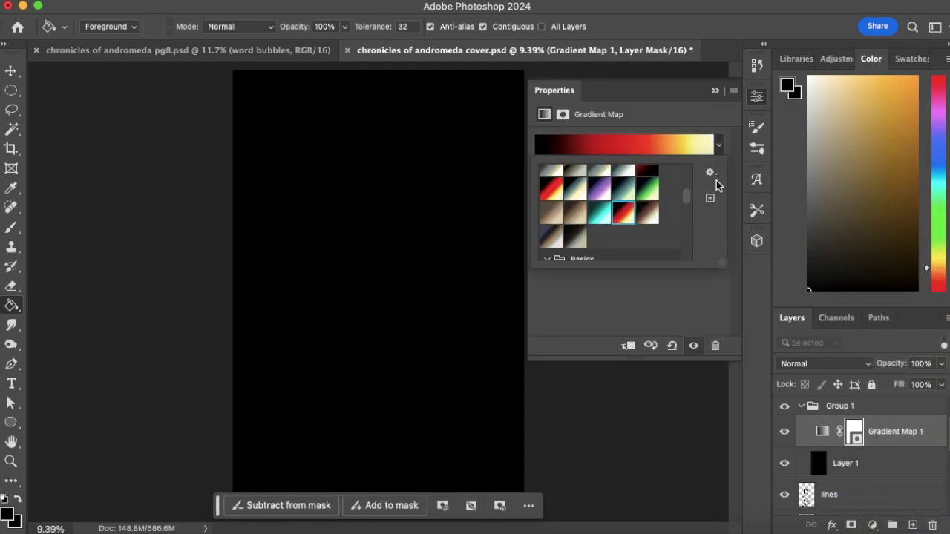
pyautogui.click(716, 91)
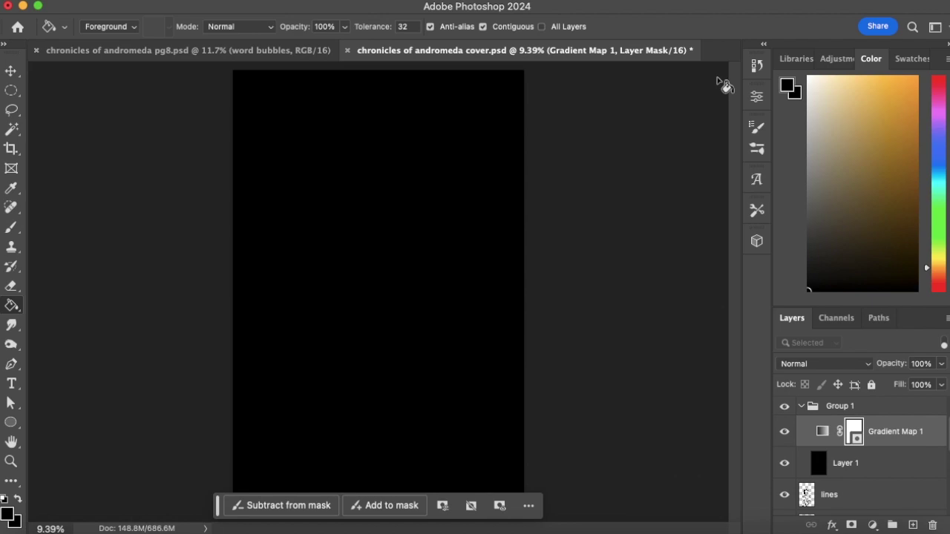
# Set Group 1's blend mode to Linear Dodge (Add).
pyautogui.click(876, 466)
pyautogui.click(860, 407)
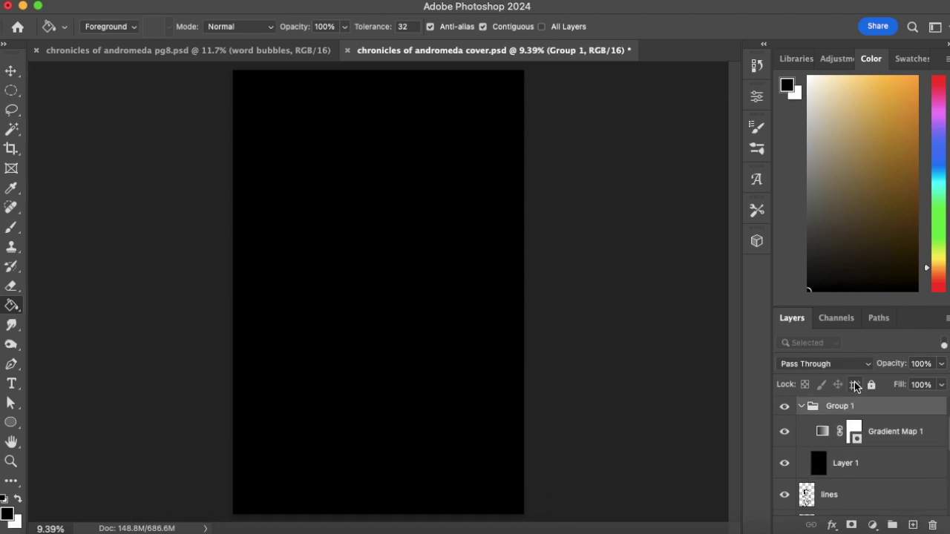
pyautogui.click(864, 366)
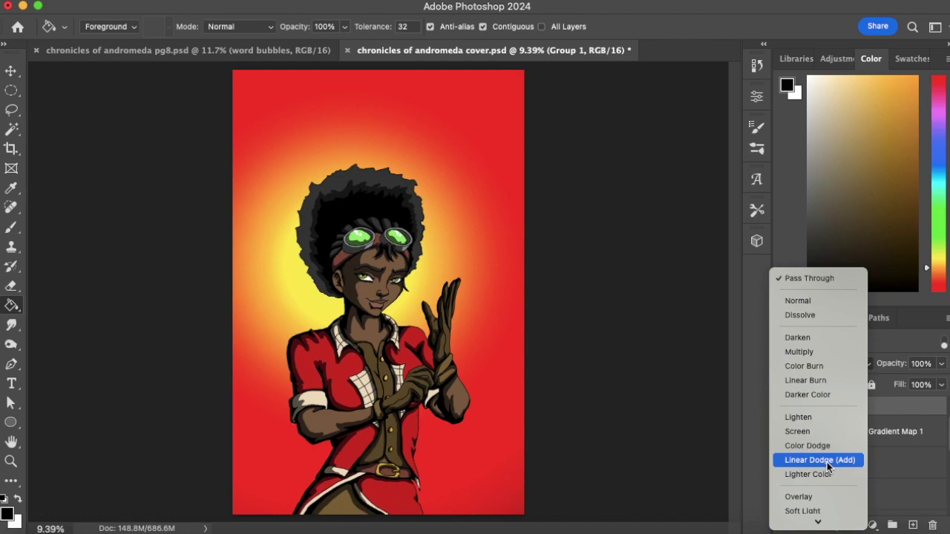
pyautogui.click(826, 458)
# Add a new empty layer directly above the black Layer 1 in the group.
pyautogui.click(870, 465)
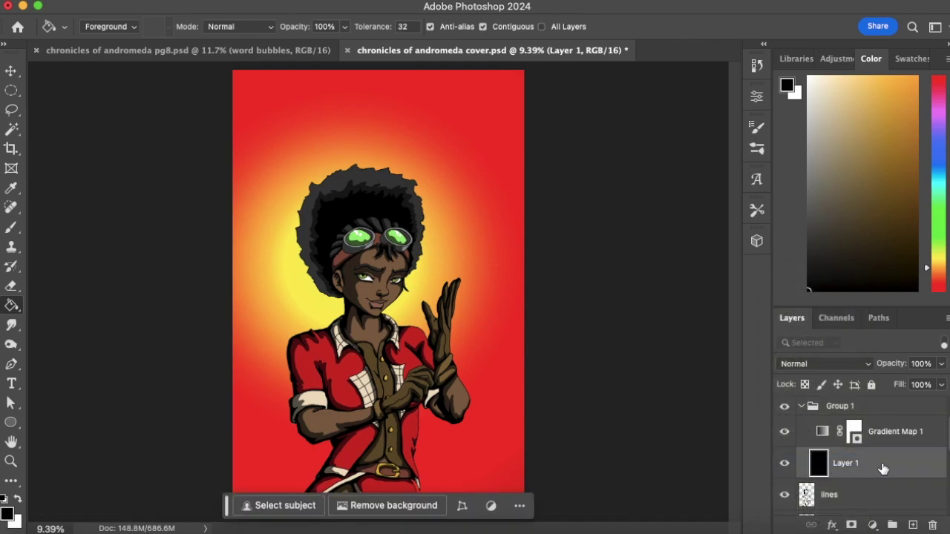
pyautogui.click(914, 525)
pyautogui.moveTo(949, 445); pyautogui.dragTo(946, 461)
# Select the area around the character on the lines layer with the Magic Wand and invert the selection to the figure.
pyautogui.click(858, 472)
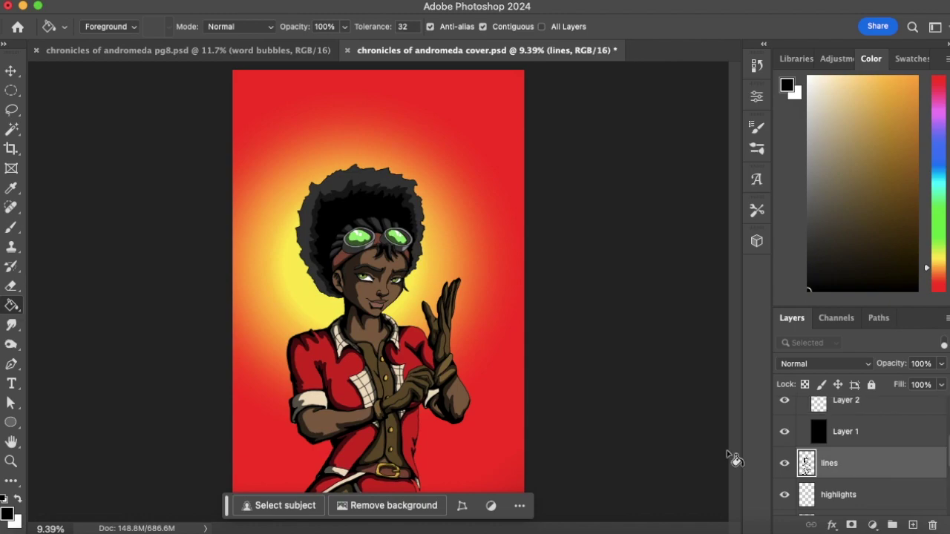
pyautogui.click(11, 129)
pyautogui.click(441, 270)
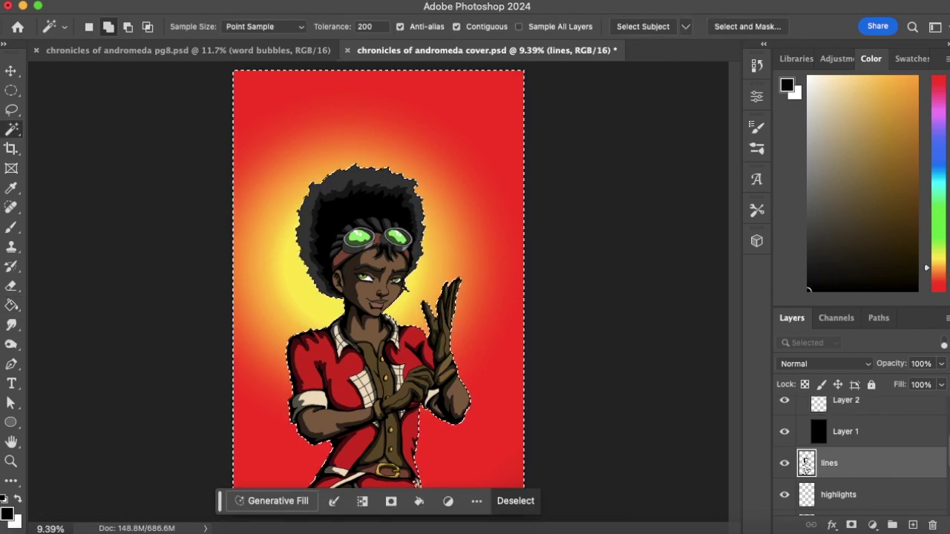
pyautogui.click(371, 0)
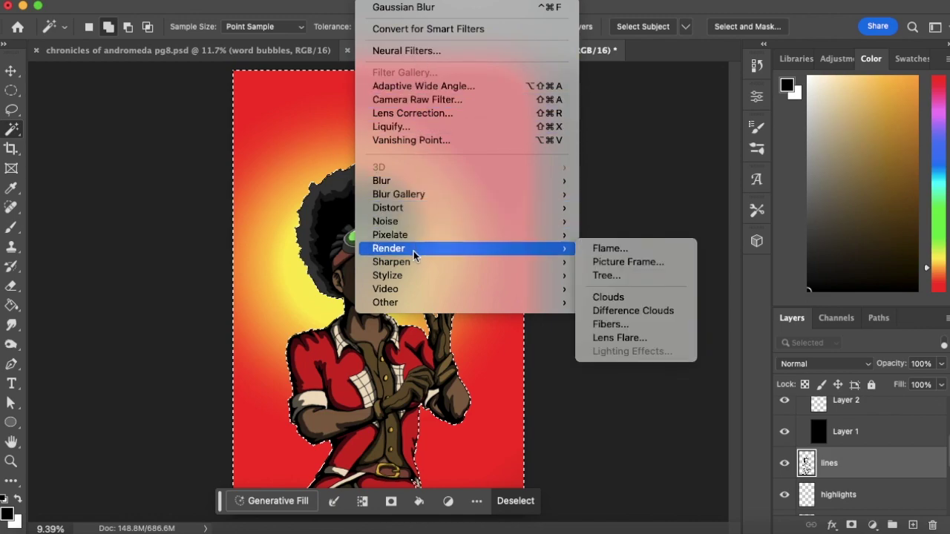
pyautogui.moveTo(332, 0)
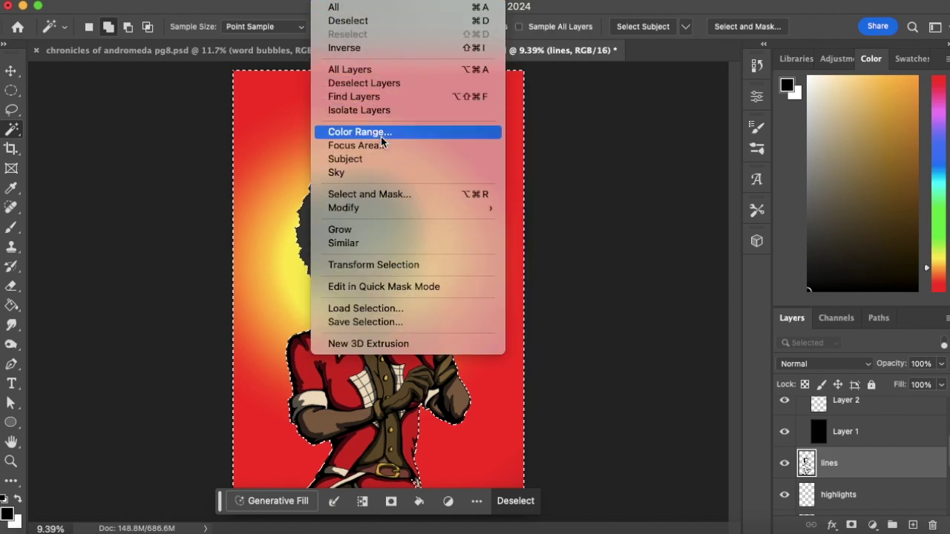
pyautogui.click(380, 47)
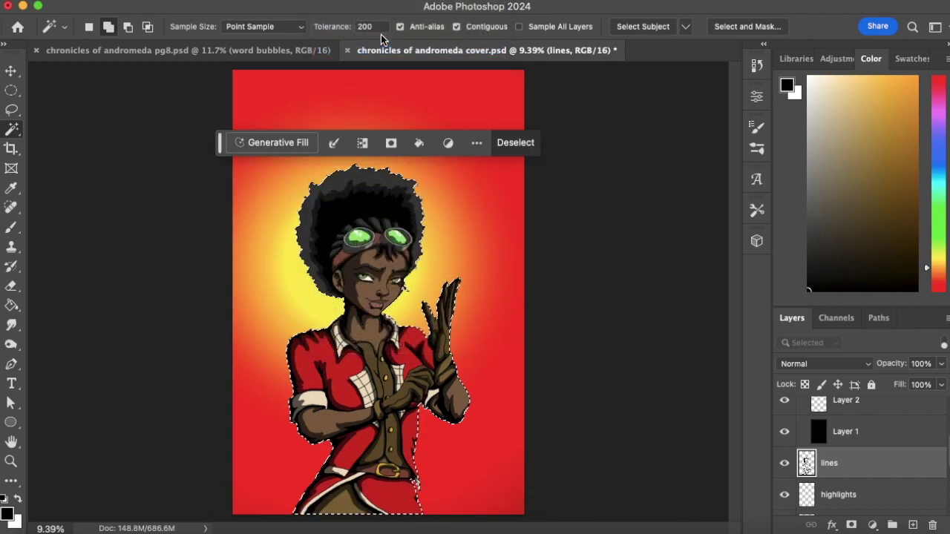
# Add a layer mask to Layer 2 from the figure selection and target the layer's pixels instead of the mask.
pyautogui.click(858, 411)
pyautogui.click(853, 526)
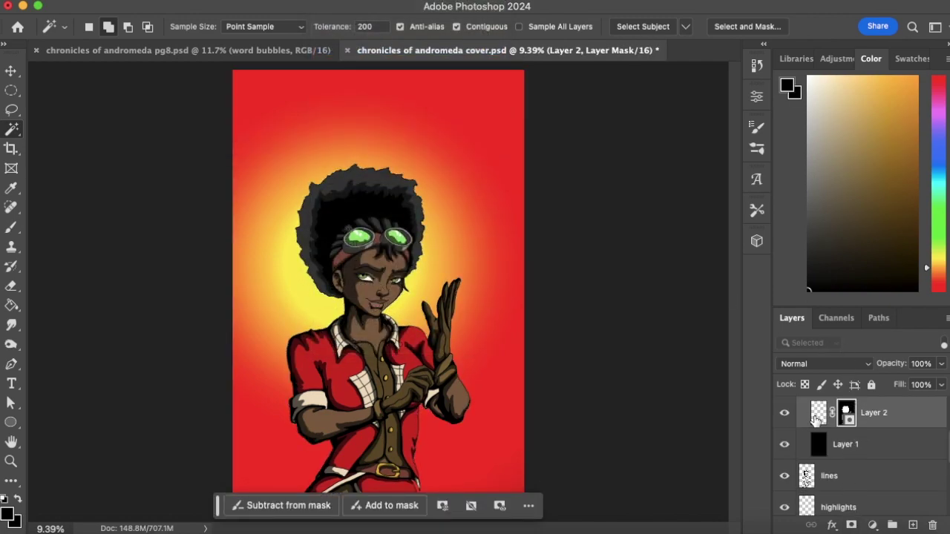
pyautogui.click(818, 412)
# Set the Brush tool's color to white, test it on the lower edge of the hair and undo the test stroke.
pyautogui.click(13, 461)
pyautogui.moveTo(320, 280); pyautogui.dragTo(413, 281)
pyautogui.click(20, 230)
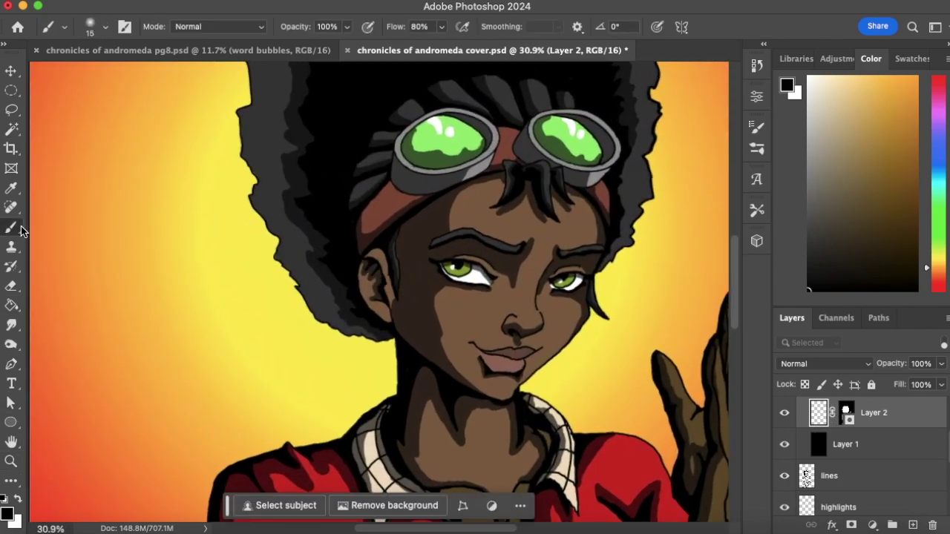
pyautogui.click(810, 78)
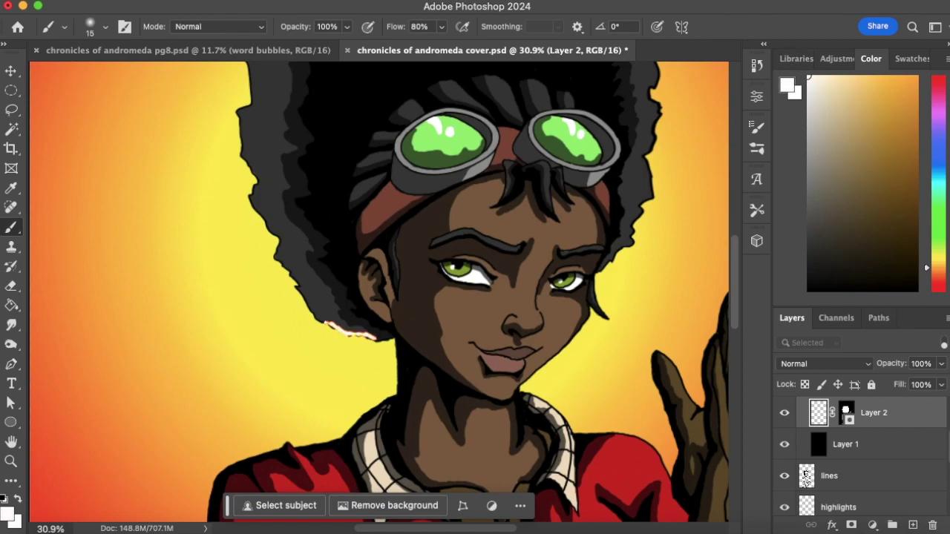
pyautogui.hotkey('ctrl', 'z')
# Try painting a white rim along the hair's left edge with a 40 px brush, and undo the strokes.
pyautogui.press(']')
pyautogui.moveTo(366, 338)
pyautogui.mouseDown()
pyautogui.moveTo(280, 266)
pyautogui.moveTo(282, 240)
pyautogui.moveTo(277, 259)
pyautogui.moveTo(292, 277)
pyautogui.mouseUp()
pyautogui.moveTo(277, 238)
pyautogui.mouseDown()
pyautogui.moveTo(251, 197)
pyautogui.moveTo(280, 233)
pyautogui.moveTo(254, 206)
pyautogui.mouseUp()
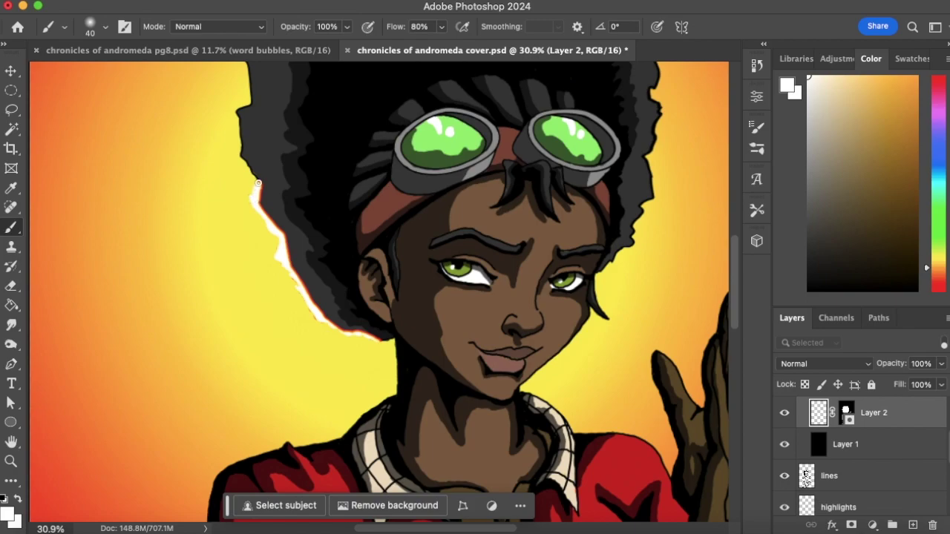
pyautogui.moveTo(248, 164)
pyautogui.mouseDown()
pyautogui.moveTo(241, 148)
pyautogui.moveTo(257, 177)
pyautogui.moveTo(239, 116)
pyautogui.mouseUp()
pyautogui.click(12, 461)
pyautogui.moveTo(430, 340); pyautogui.dragTo(356, 372)
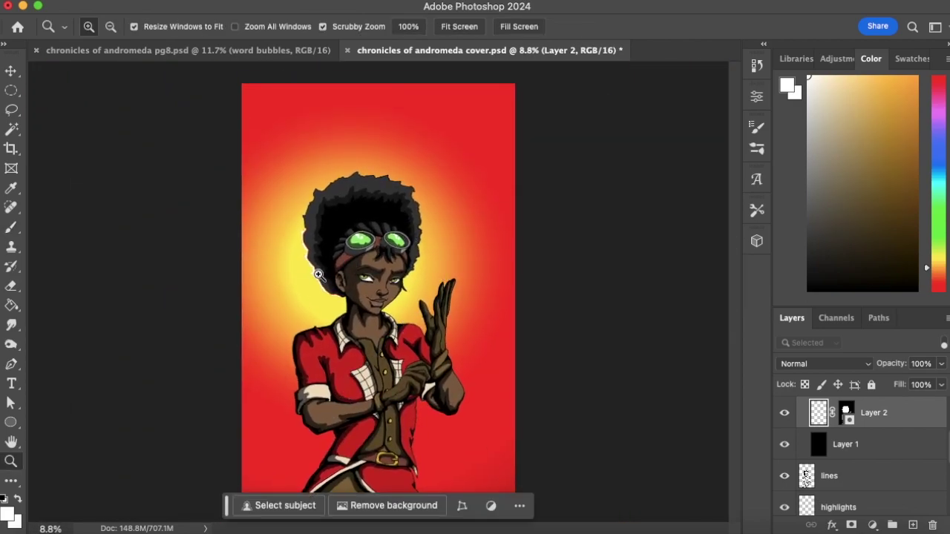
pyautogui.moveTo(320, 275); pyautogui.dragTo(355, 275)
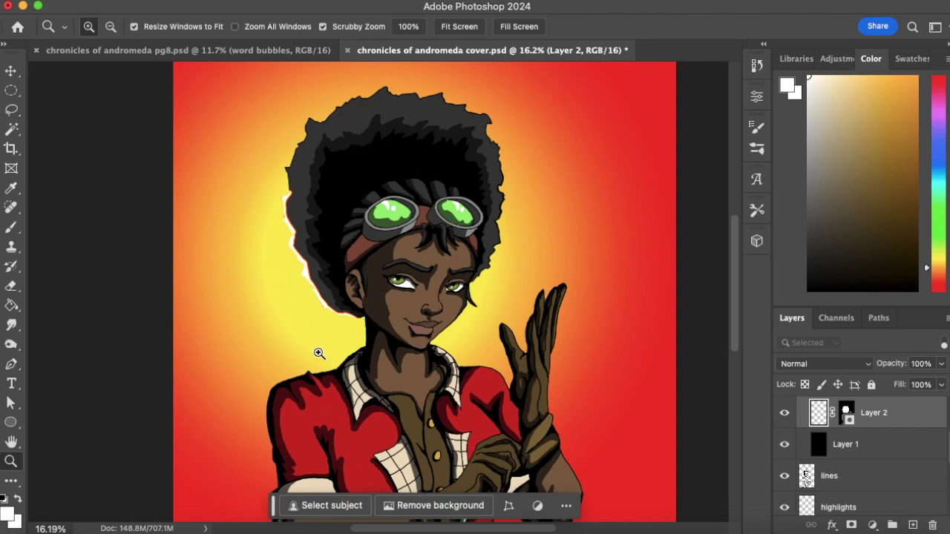
pyautogui.moveTo(301, 224); pyautogui.dragTo(334, 297)
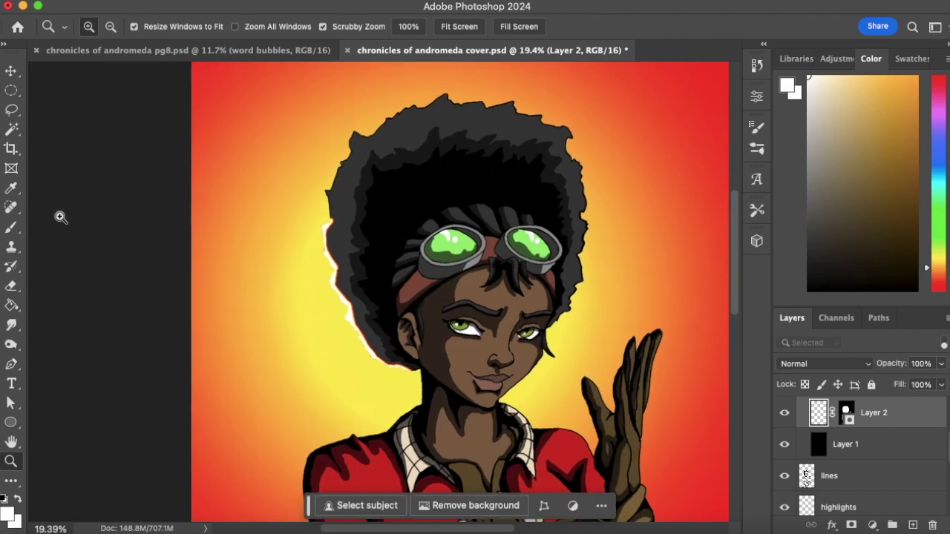
pyautogui.click(11, 229)
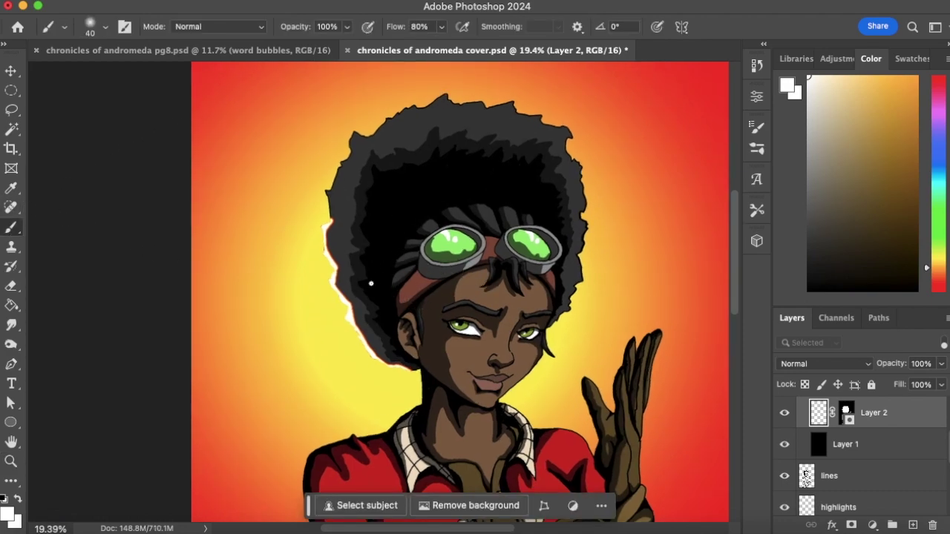
pyautogui.hotkey('ctrl', 'z')
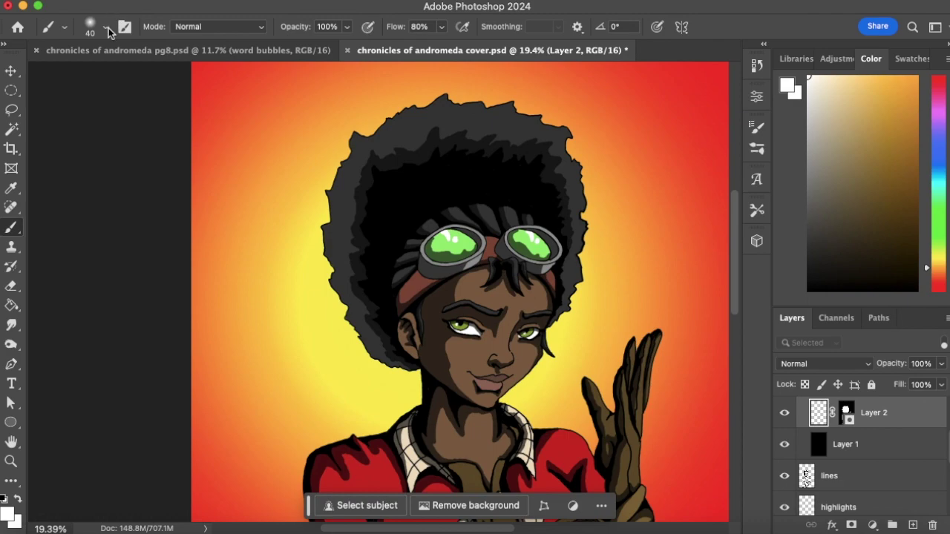
# Choose a soft round 500 px preset from the brush library for the Brush tool.
pyautogui.click(105, 26)
pyautogui.moveTo(179, 195)
pyautogui.mouseDown()
pyautogui.moveTo(175, 227)
pyautogui.moveTo(172, 216)
pyautogui.mouseUp()
pyautogui.scroll(-10, 172, 216)
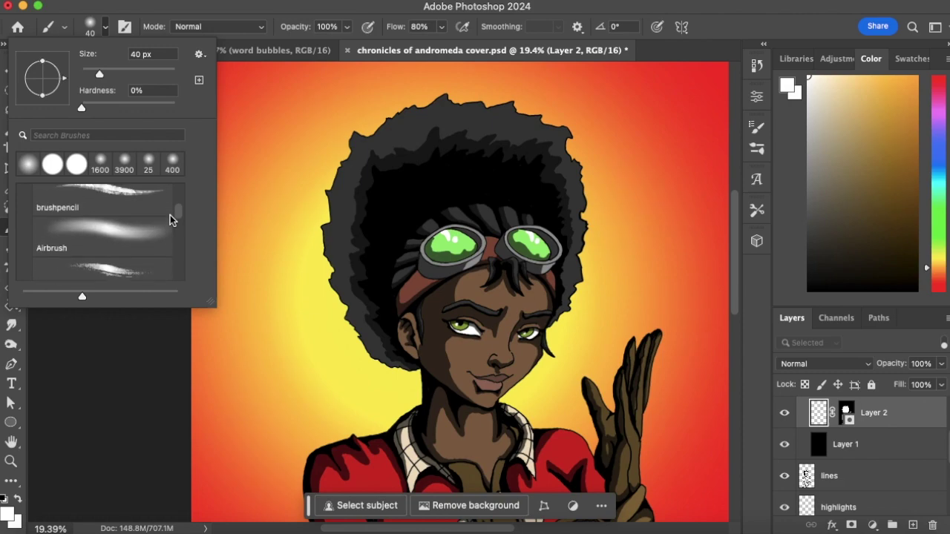
pyautogui.scroll(-10, 170, 216)
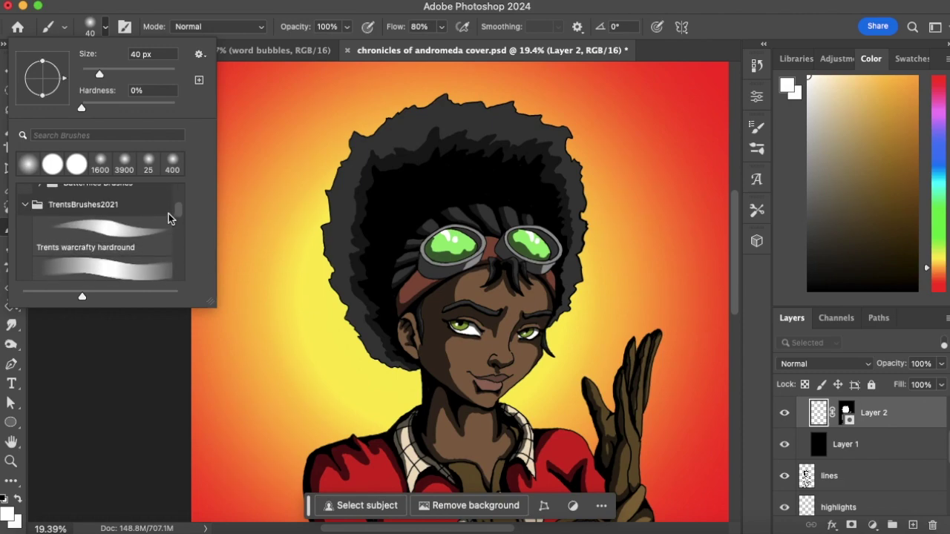
pyautogui.scroll(-10, 169, 216)
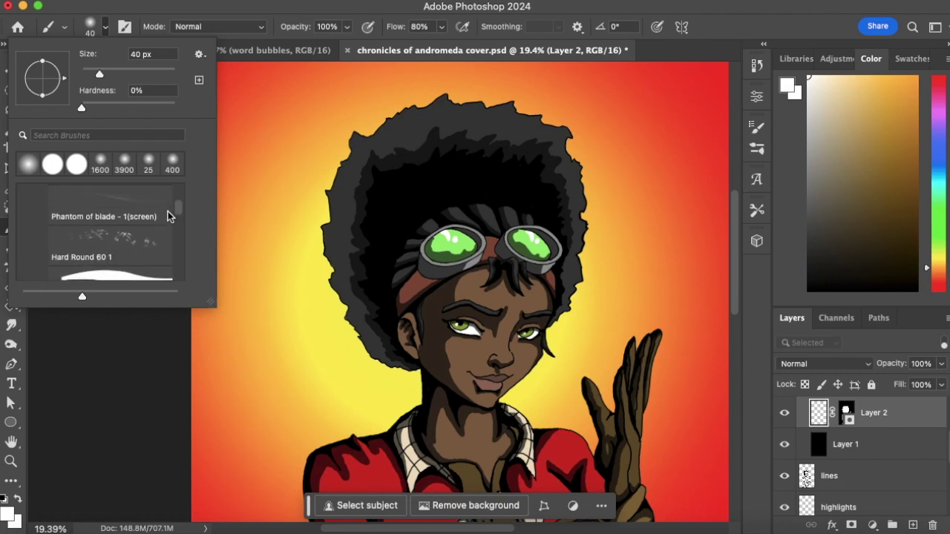
pyautogui.scroll(-10, 168, 215)
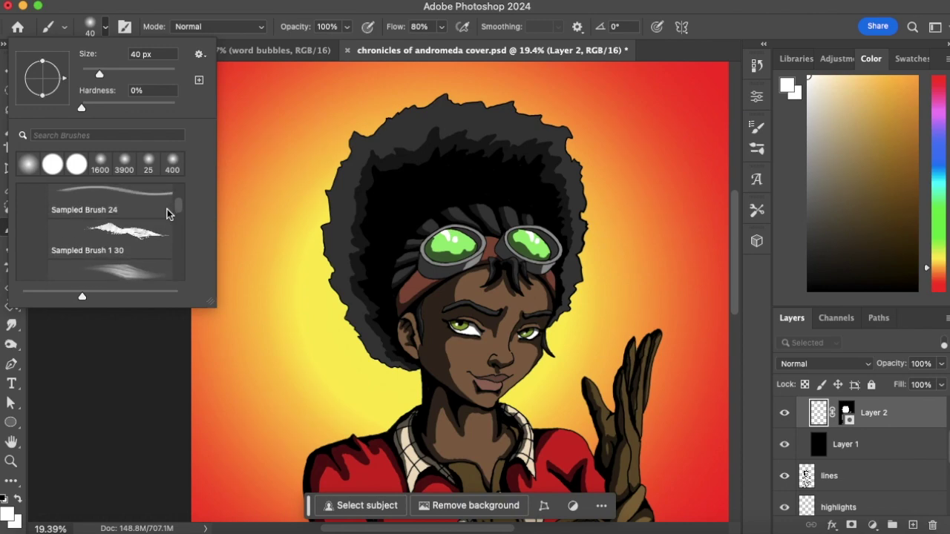
pyautogui.scroll(-10, 166, 213)
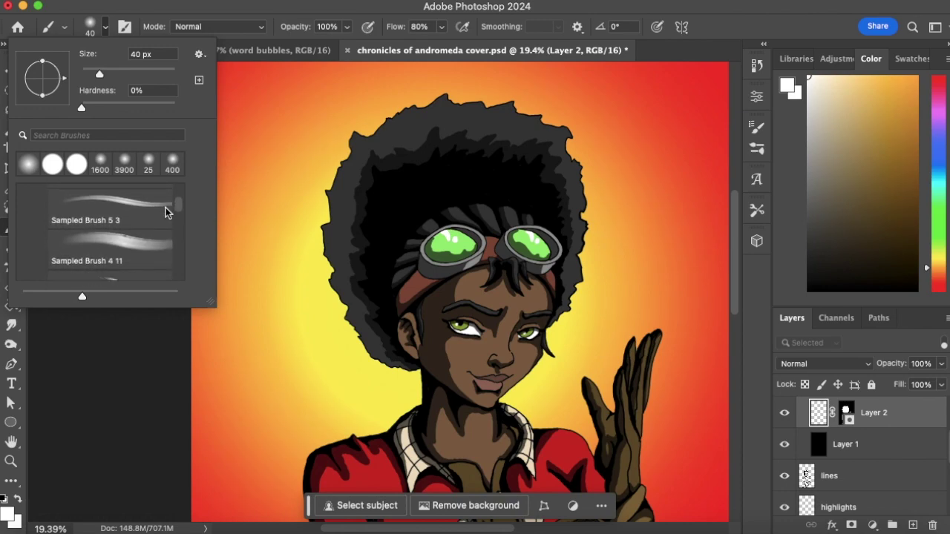
pyautogui.scroll(-5, 167, 214)
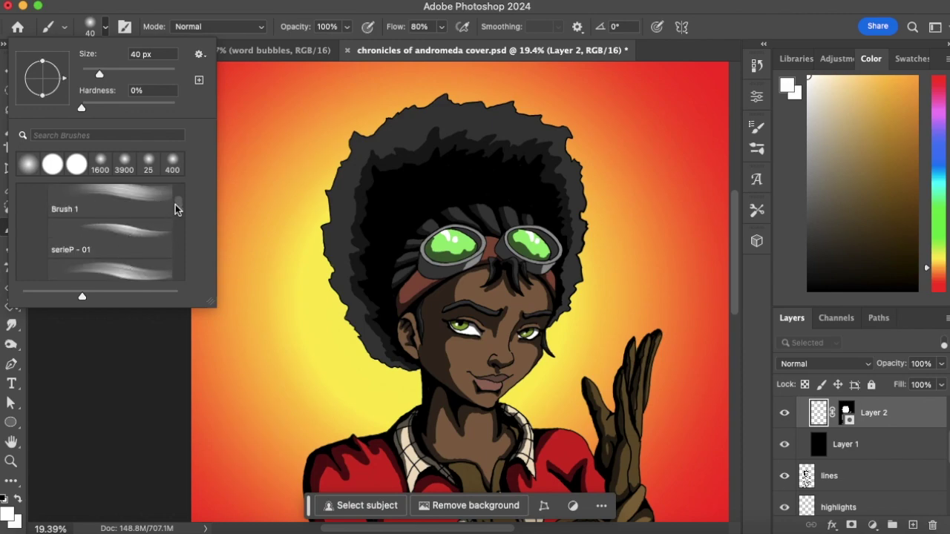
pyautogui.scroll(5, 175, 204)
pyautogui.scroll(3, 176, 205)
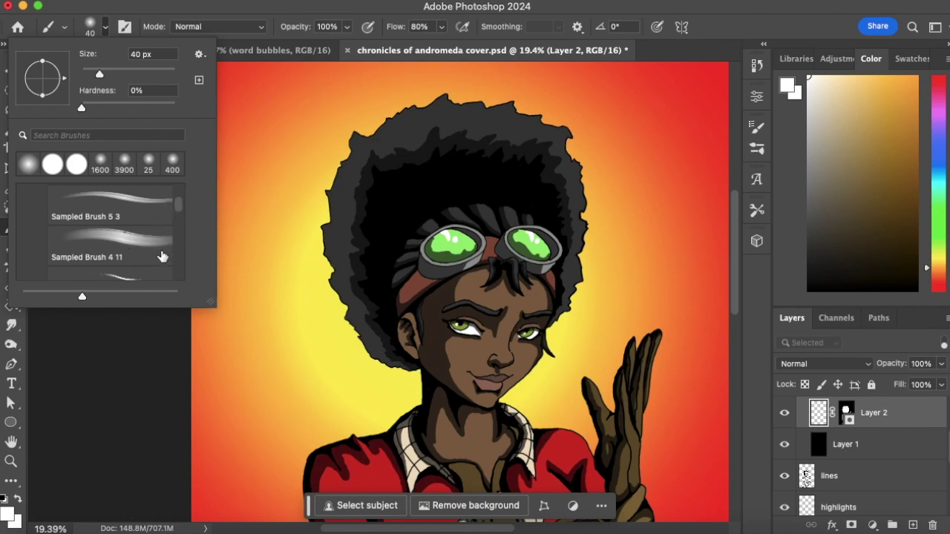
pyautogui.moveTo(177, 204); pyautogui.dragTo(178, 200)
pyautogui.click(141, 258)
pyautogui.click(275, 11)
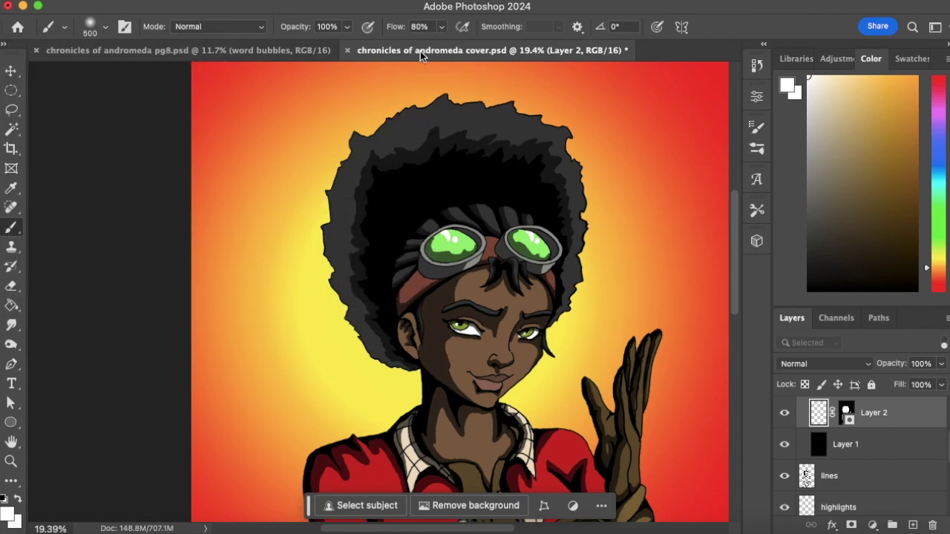
# Reduce the brush to 90 px and paint a two-pass rim glow along the hair's left and upper edges on Layer 2.
pyautogui.press('[')
pyautogui.press('[')
pyautogui.press('[')
pyautogui.press('[')
pyautogui.press('[')
pyautogui.press('[')
pyautogui.press('[')
pyautogui.moveTo(406, 369)
pyautogui.mouseDown()
pyautogui.moveTo(390, 368)
pyautogui.moveTo(403, 370)
pyautogui.moveTo(365, 343)
pyautogui.moveTo(371, 349)
pyautogui.moveTo(332, 284)
pyautogui.moveTo(328, 195)
pyautogui.moveTo(352, 143)
pyautogui.moveTo(384, 127)
pyautogui.moveTo(352, 140)
pyautogui.moveTo(438, 100)
pyautogui.moveTo(403, 106)
pyautogui.moveTo(450, 97)
pyautogui.moveTo(471, 101)
pyautogui.moveTo(456, 106)
pyautogui.moveTo(512, 102)
pyautogui.moveTo(483, 106)
pyautogui.moveTo(516, 103)
pyautogui.moveTo(539, 117)
pyautogui.mouseUp()
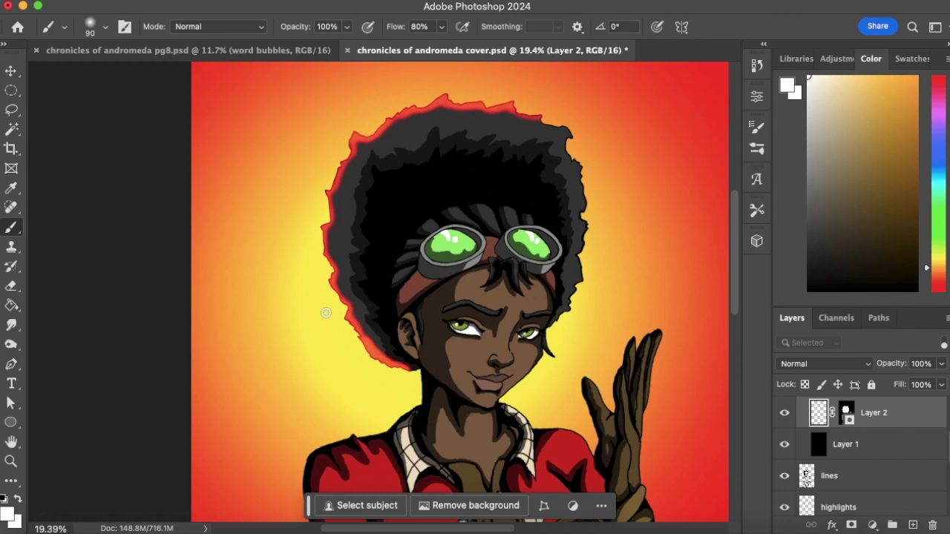
pyautogui.moveTo(407, 367)
pyautogui.mouseDown()
pyautogui.moveTo(348, 319)
pyautogui.moveTo(357, 336)
pyautogui.moveTo(339, 300)
pyautogui.moveTo(322, 228)
pyautogui.moveTo(327, 262)
pyautogui.moveTo(323, 248)
pyautogui.moveTo(329, 186)
pyautogui.moveTo(356, 134)
pyautogui.moveTo(353, 141)
pyautogui.moveTo(378, 133)
pyautogui.moveTo(418, 106)
pyautogui.moveTo(405, 109)
pyautogui.moveTo(398, 113)
pyautogui.moveTo(444, 97)
pyautogui.moveTo(492, 99)
pyautogui.moveTo(477, 105)
pyautogui.moveTo(512, 105)
pyautogui.moveTo(491, 106)
pyautogui.moveTo(517, 110)
pyautogui.mouseUp()
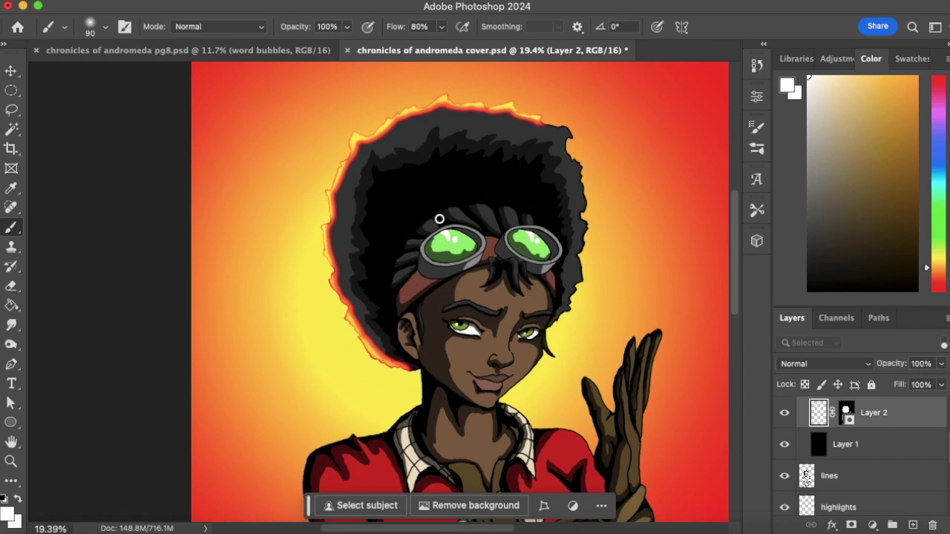
# Reduce the brush to 40 px and paint the rim glow along the ear, neck, collar and left shoulder.
pyautogui.press('[')
pyautogui.press('[')
pyautogui.press('[')
pyautogui.press('[')
pyautogui.moveTo(419, 400); pyautogui.dragTo(493, 240)
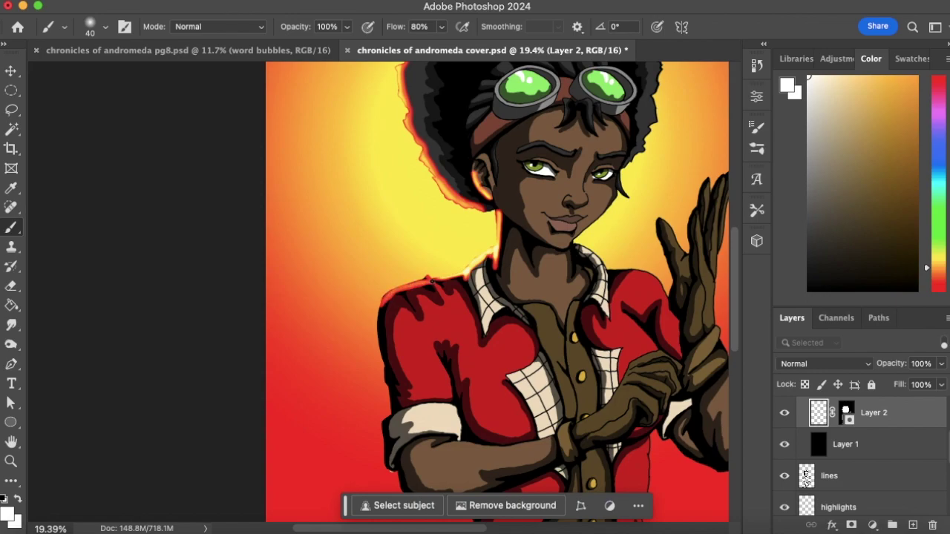
# Finish the rim glow over the left shoulder and paint it down the outer sleeve edge and rolled cuff with the 40 px brush.
pyautogui.moveTo(431, 281); pyautogui.dragTo(410, 286)
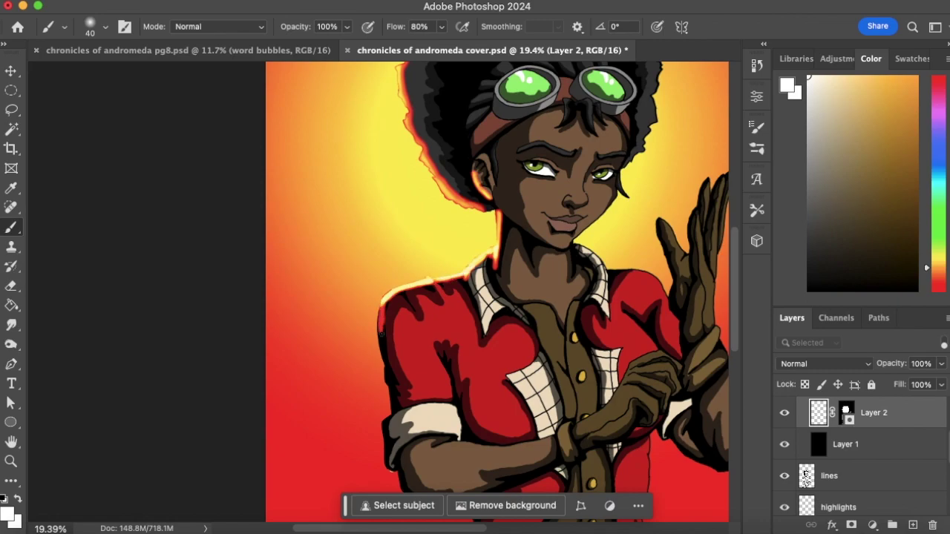
pyautogui.moveTo(380, 321); pyautogui.dragTo(387, 359)
pyautogui.moveTo(387, 379); pyautogui.dragTo(392, 392)
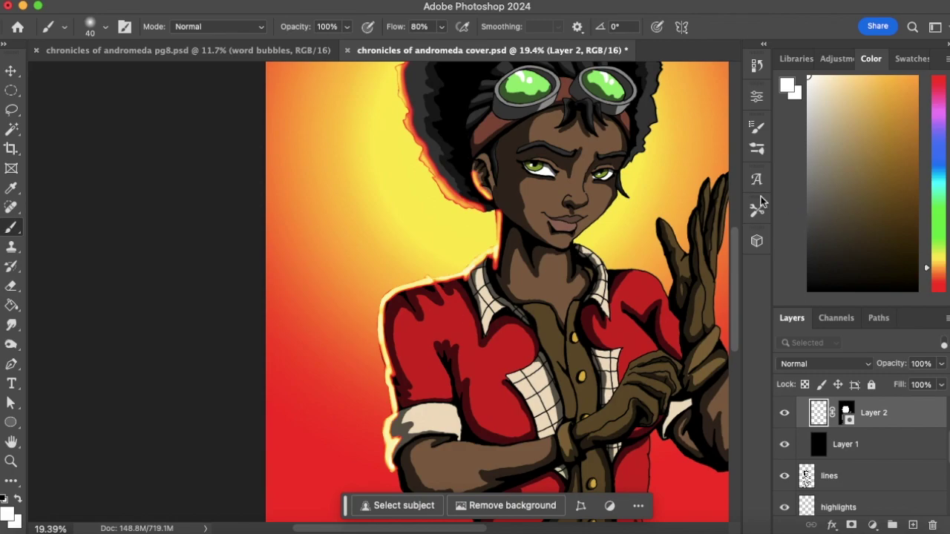
# Paint a two-pass rim glow along the upper edge of the bare forearm crossing the torso.
pyautogui.click(12, 466)
pyautogui.moveTo(458, 336); pyautogui.dragTo(468, 297)
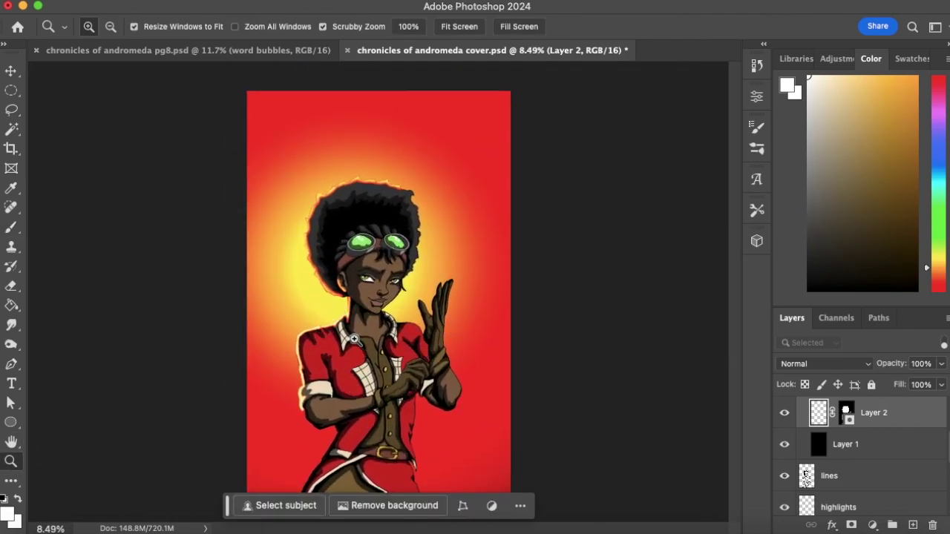
pyautogui.moveTo(339, 418)
pyautogui.mouseDown()
pyautogui.moveTo(384, 384)
pyautogui.moveTo(392, 346)
pyautogui.mouseUp()
pyautogui.click(11, 227)
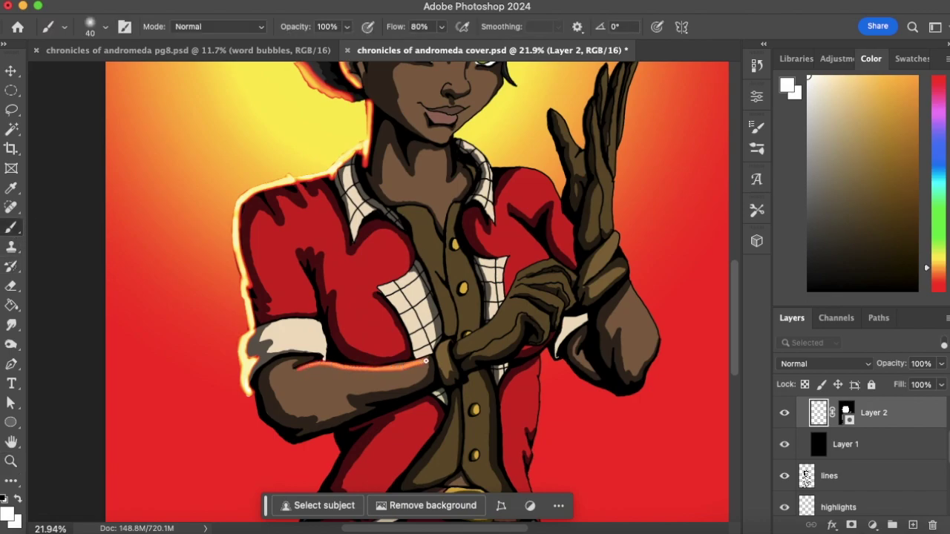
pyautogui.moveTo(427, 359); pyautogui.dragTo(400, 365)
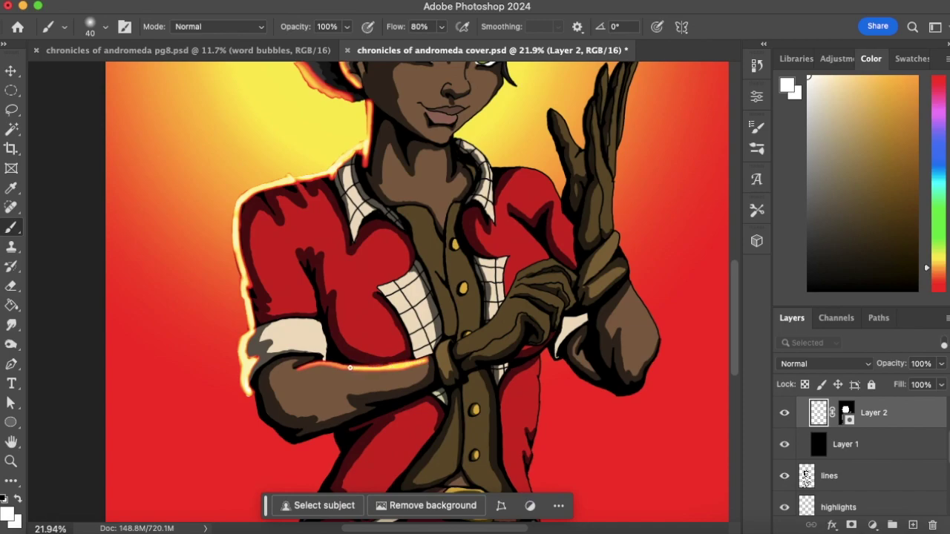
pyautogui.moveTo(299, 367); pyautogui.dragTo(339, 362)
# Paint the rim glow along the cuff and upper edge of the glove crossing the chest.
pyautogui.click(12, 462)
pyautogui.moveTo(354, 370); pyautogui.dragTo(297, 381)
pyautogui.moveTo(393, 404)
pyautogui.mouseDown()
pyautogui.moveTo(406, 390)
pyautogui.moveTo(464, 377)
pyautogui.mouseUp()
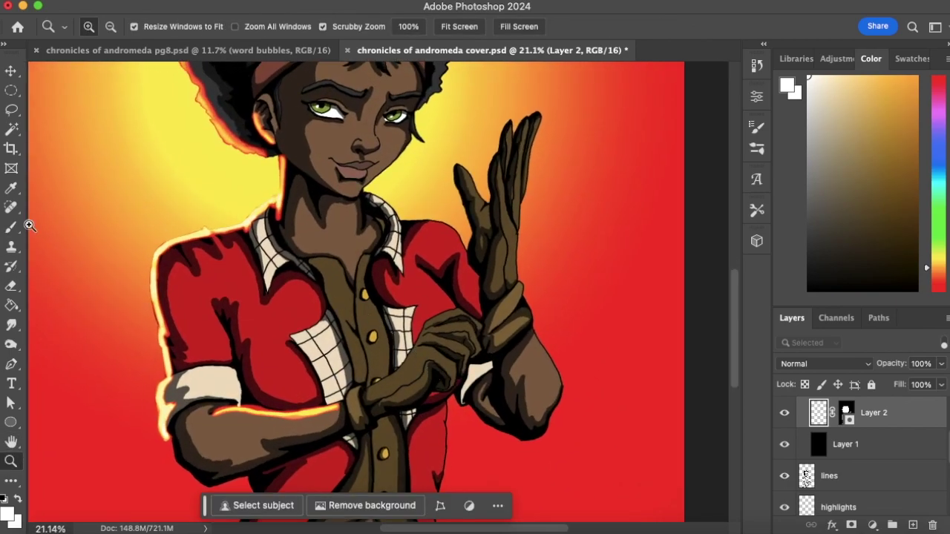
pyautogui.click(11, 228)
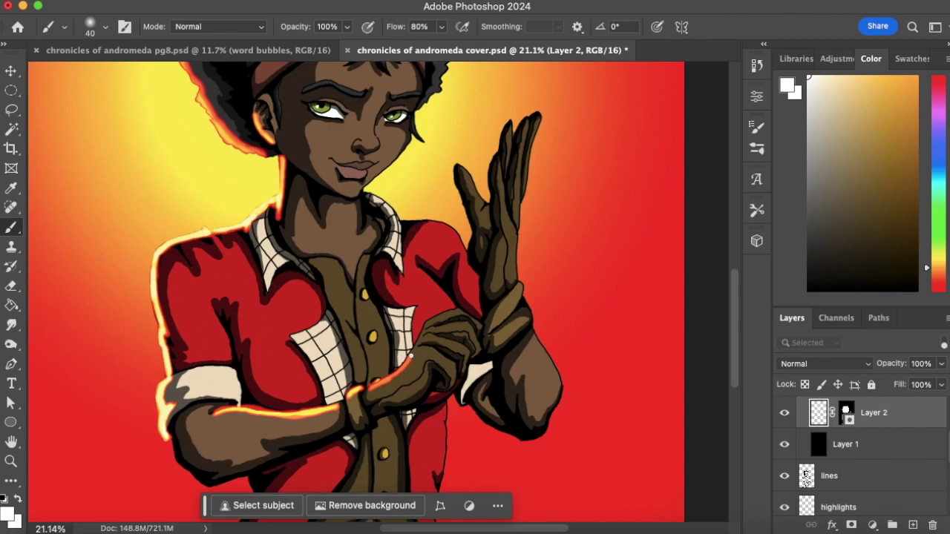
pyautogui.moveTo(373, 385); pyautogui.dragTo(393, 374)
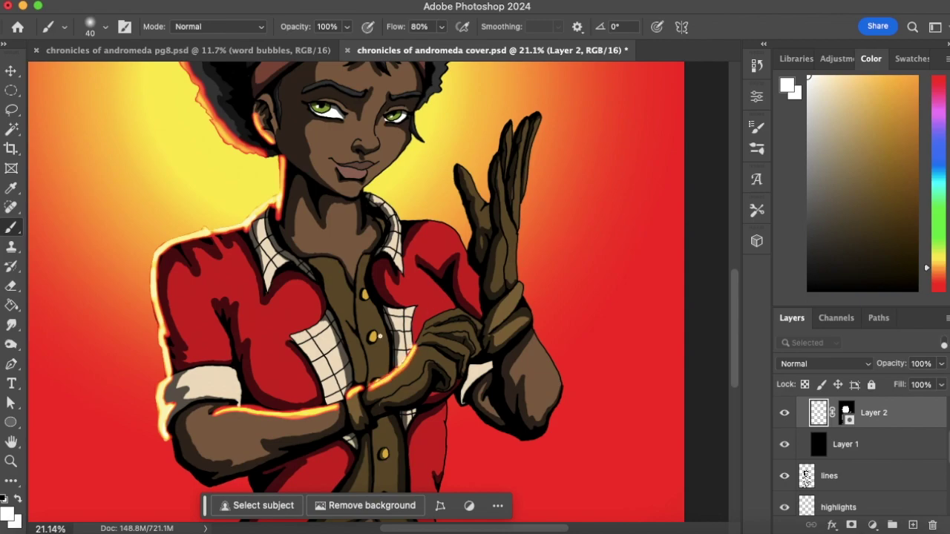
# Paint the rim glow down the jacket's left side below the forearm, from the waist to the flared hem.
pyautogui.click(11, 461)
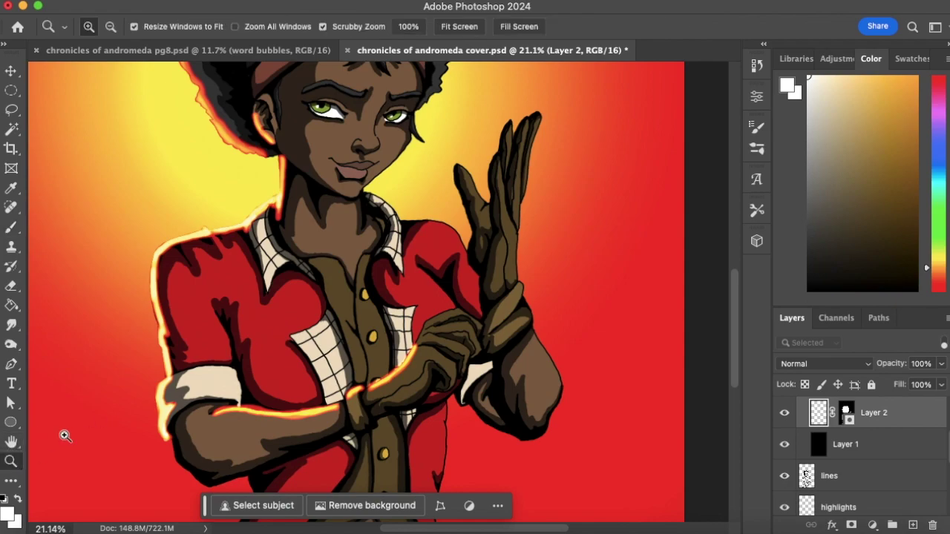
pyautogui.scroll(-5, 364, 367)
pyautogui.scroll(4, 365, 366)
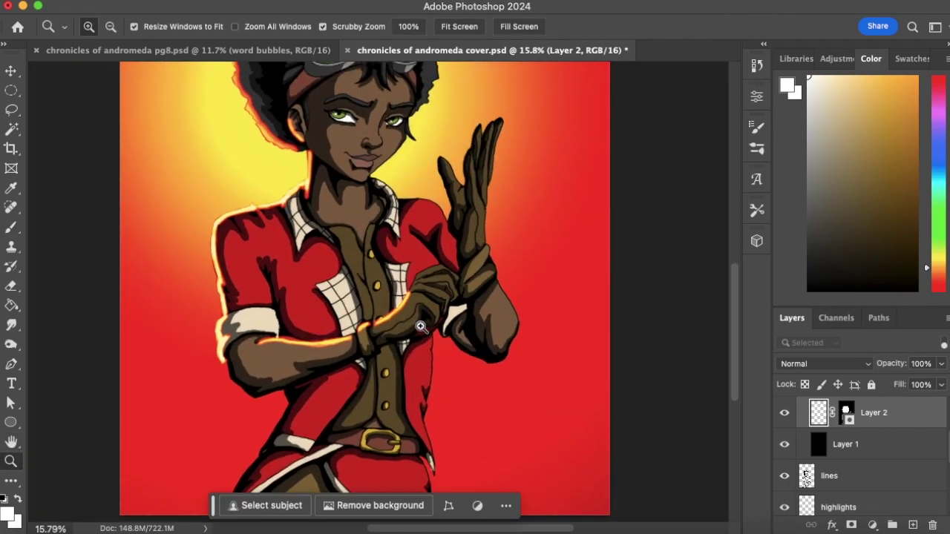
pyautogui.click(11, 228)
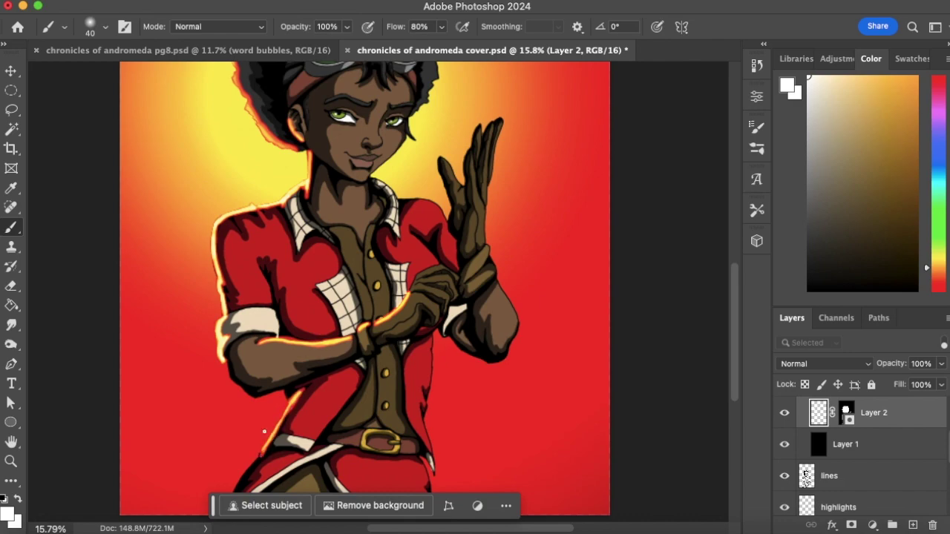
pyautogui.moveTo(327, 416); pyautogui.dragTo(360, 351)
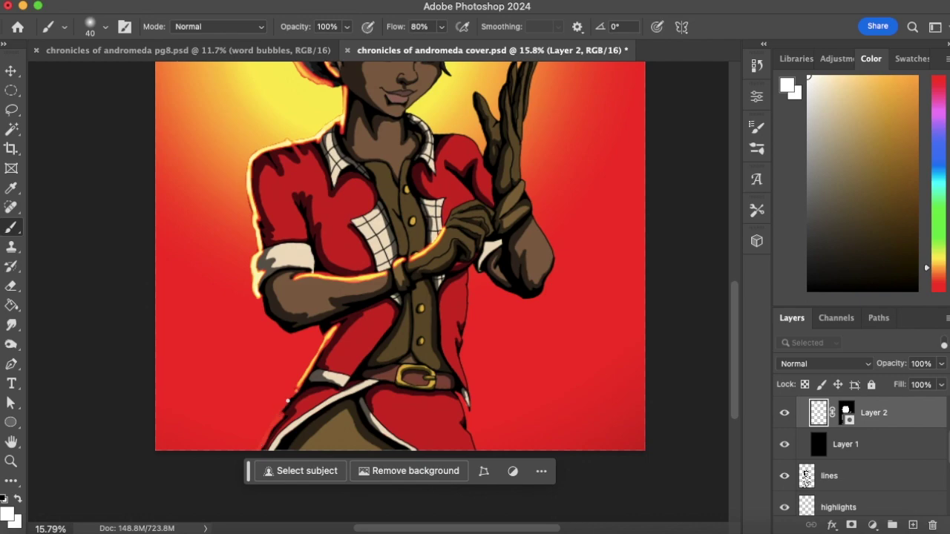
pyautogui.moveTo(280, 413); pyautogui.dragTo(291, 402)
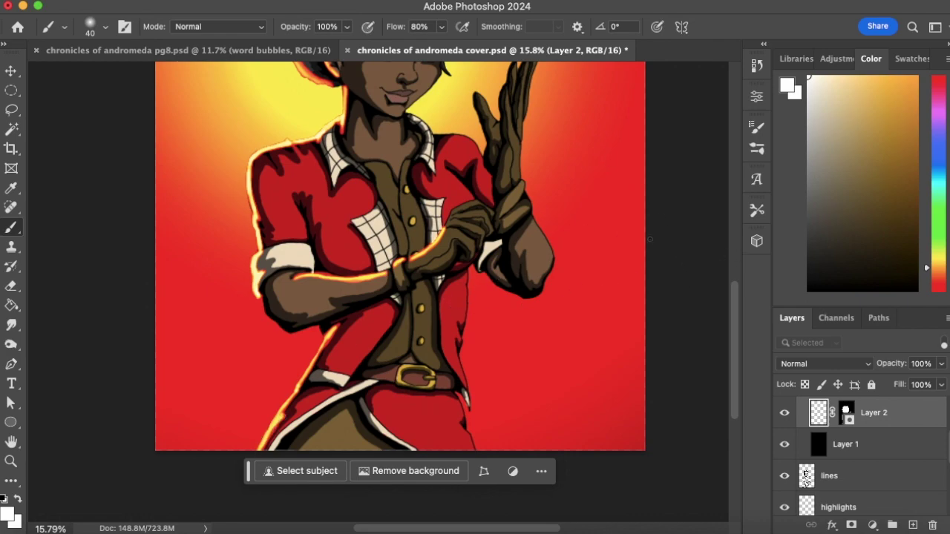
# Paint the rim glow along the inner edge of the left sleeve above the rolled cuff.
pyautogui.moveTo(739, 321); pyautogui.dragTo(722, 278)
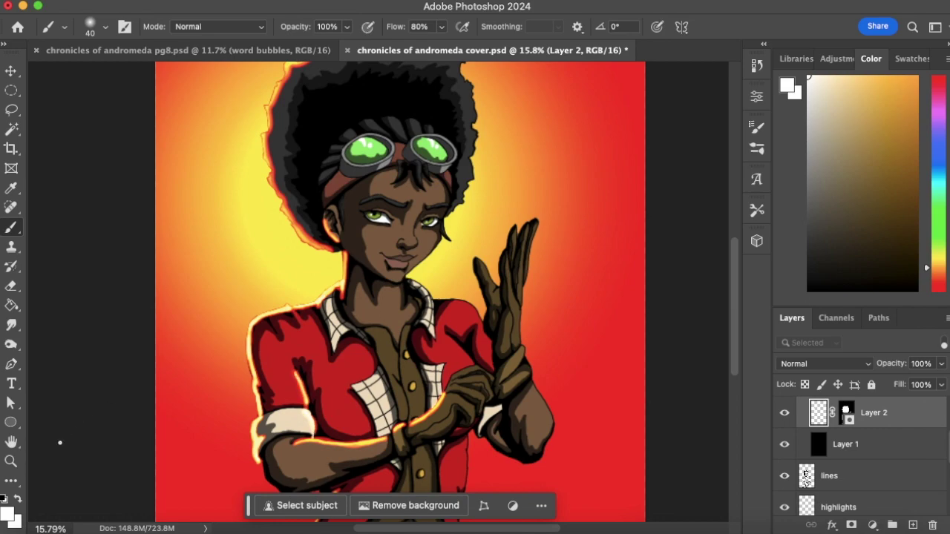
pyautogui.click(12, 461)
pyautogui.moveTo(390, 337); pyautogui.dragTo(337, 345)
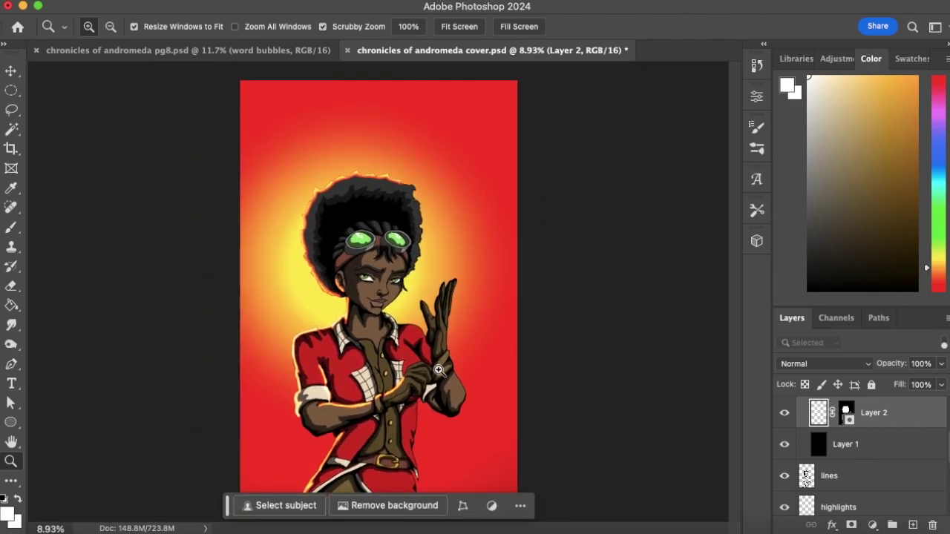
# Try a glow stroke with a 1700 px brush on a new layer above Layer 1, undo it and delete the layer.
pyautogui.click(874, 452)
pyautogui.click(913, 525)
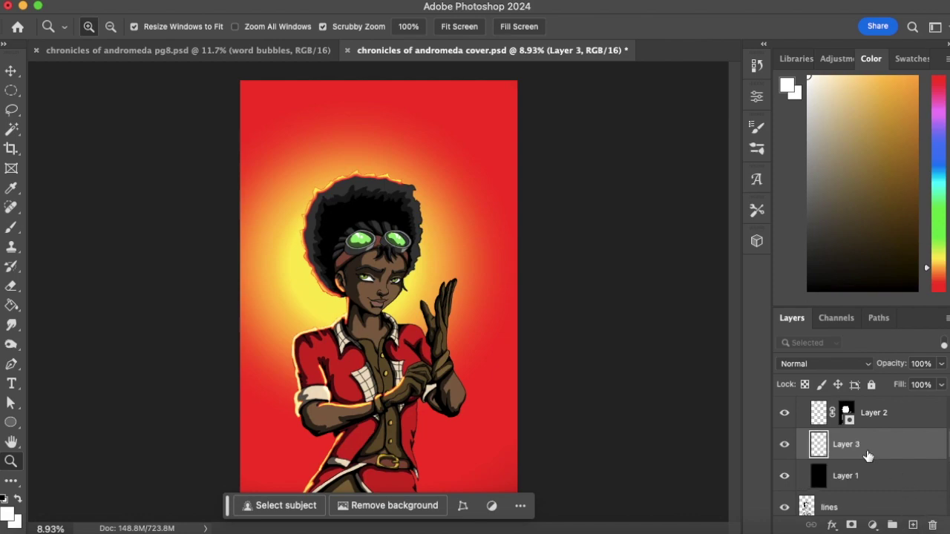
pyautogui.click(11, 227)
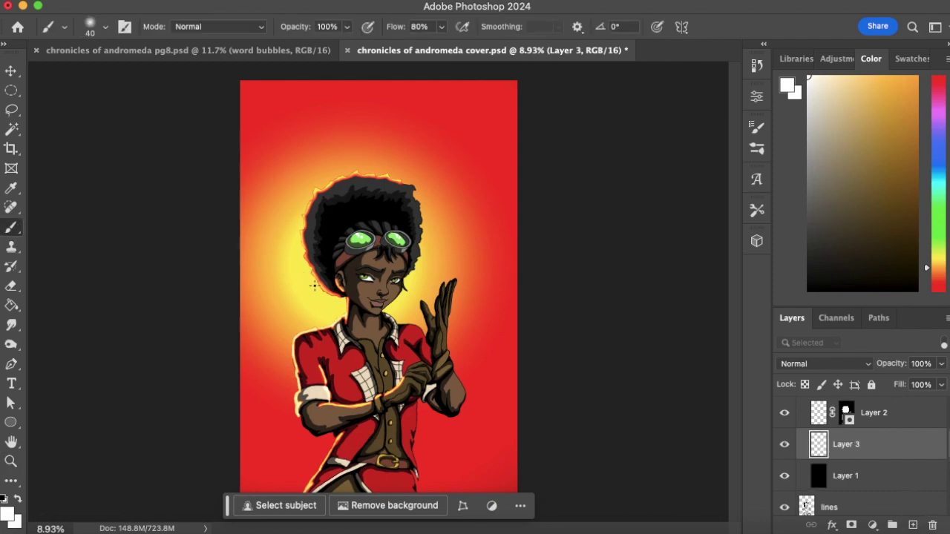
pyautogui.press(']')
pyautogui.press(']')
pyautogui.press(']')
pyautogui.press(']')
pyautogui.press(']')
pyautogui.press(']')
pyautogui.press(']')
pyautogui.press(']')
pyautogui.press(']')
pyautogui.press(']')
pyautogui.press(']')
pyautogui.press(']')
pyautogui.press(']')
pyautogui.press(']')
pyautogui.press(']')
pyautogui.press(']')
pyautogui.press(']')
pyautogui.press(']')
pyautogui.press(']')
pyautogui.press(']')
pyautogui.moveTo(319, 415)
pyautogui.mouseDown()
pyautogui.moveTo(327, 354)
pyautogui.moveTo(324, 412)
pyautogui.mouseUp()
pyautogui.press('super+z')
pyautogui.press('Delete')
# Create a new group above the rain layer and add a layer filled with black inside it.
pyautogui.scroll(-4, 947, 444)
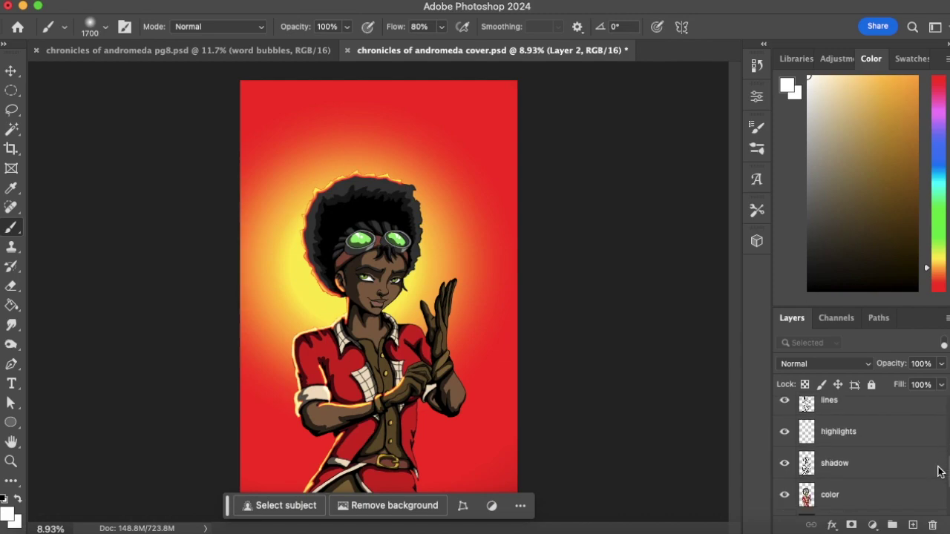
pyautogui.click(859, 466)
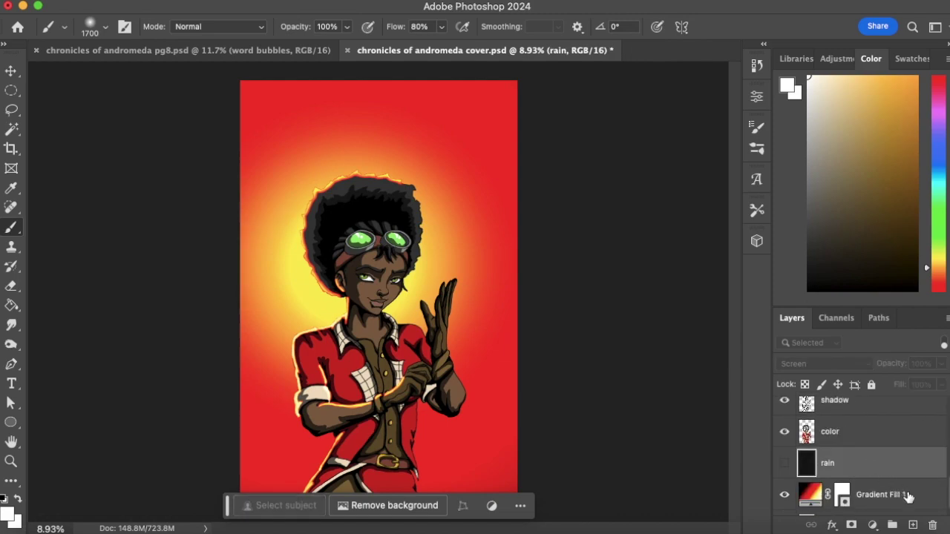
pyautogui.click(912, 525)
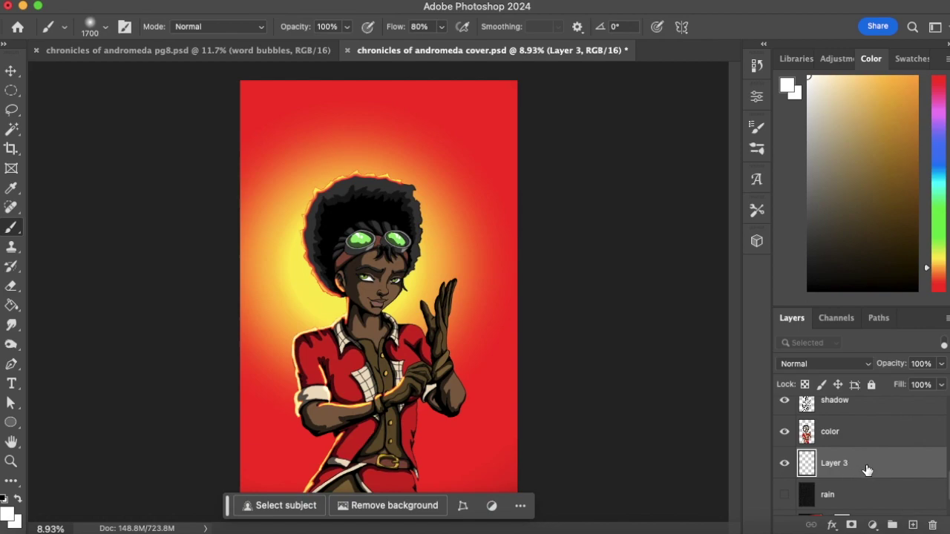
pyautogui.press('BackSpace')
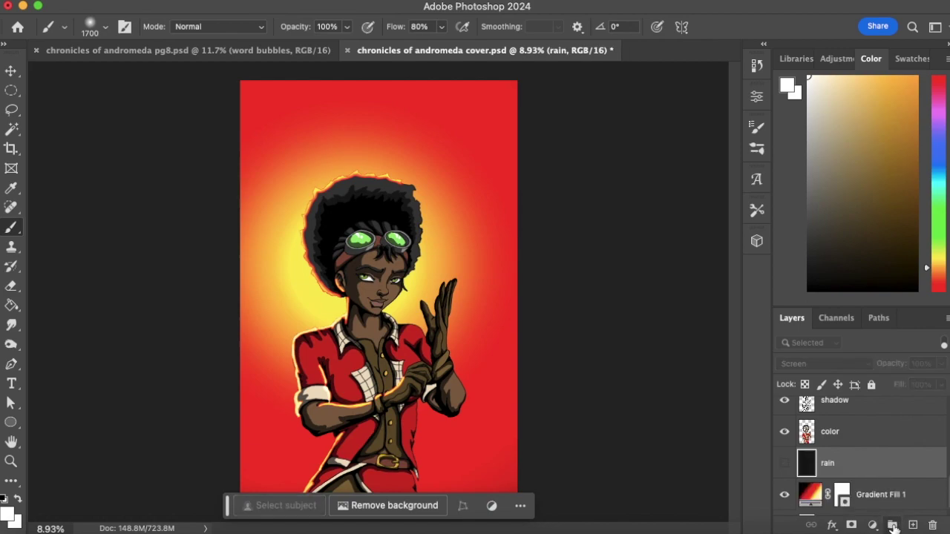
pyautogui.click(892, 525)
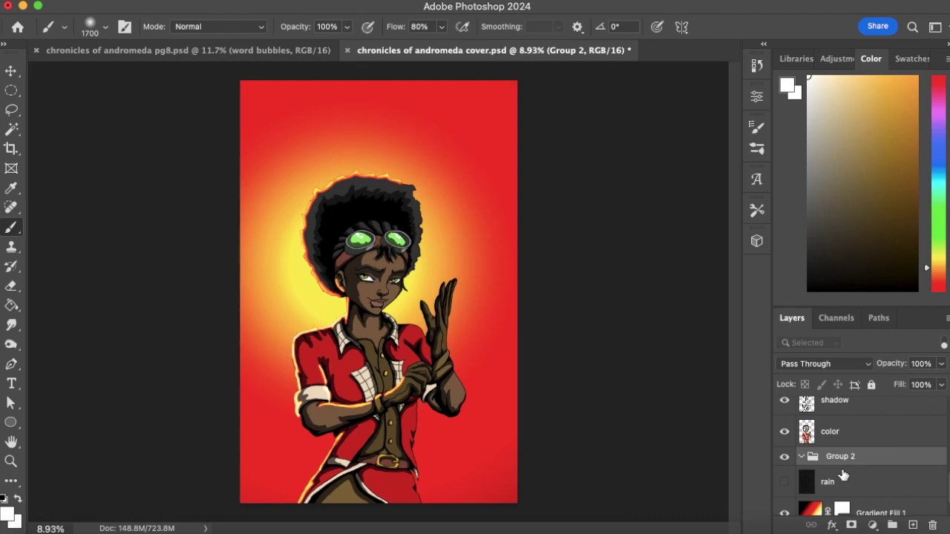
pyautogui.click(912, 524)
pyautogui.press('d')
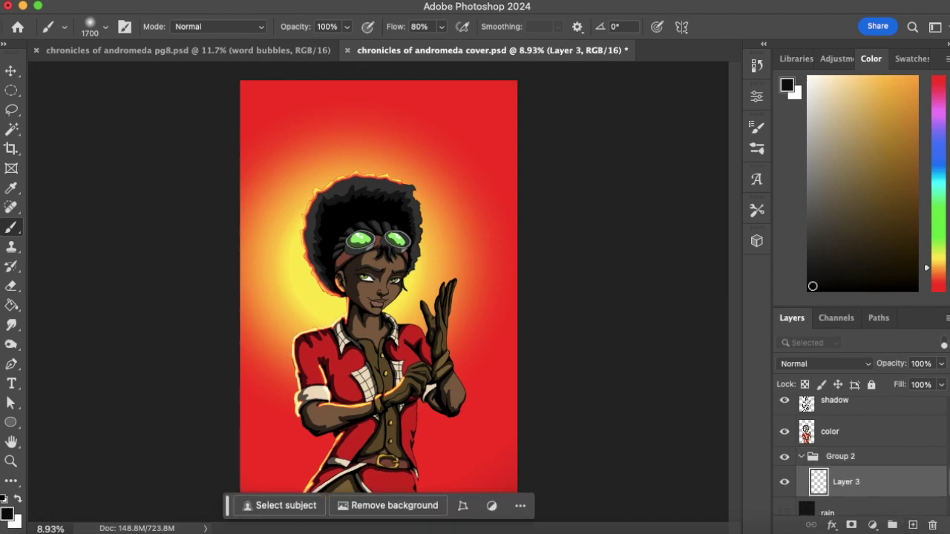
pyautogui.press('g')
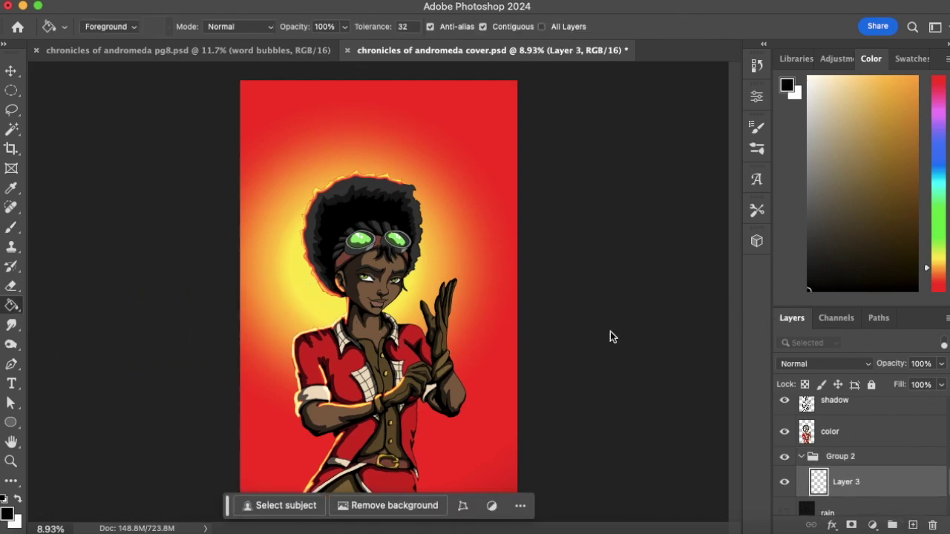
pyautogui.hotkey('alt', 'BackSpace')
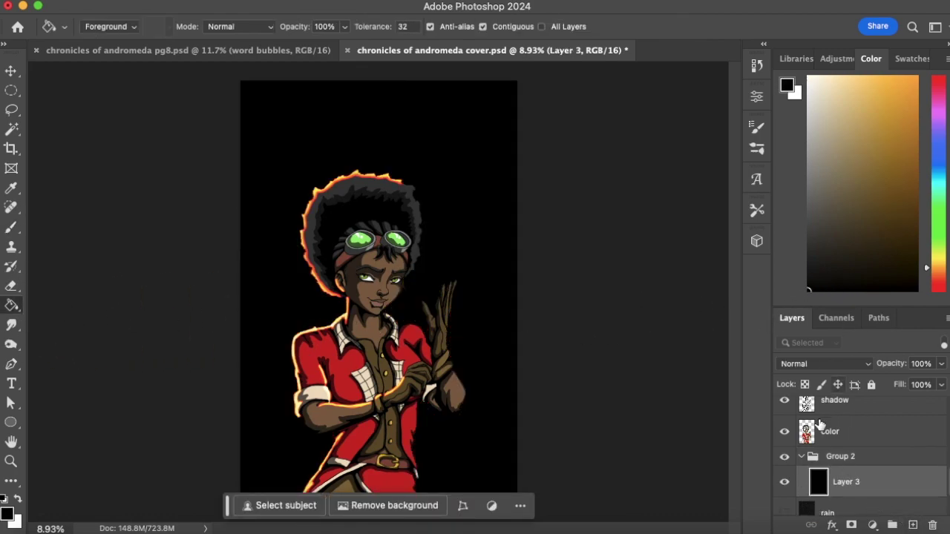
# Add a Gradient Map adjustment above the black layer in Group 2, using the black-to-red-to-yellow fiery preset.
pyautogui.click(873, 525)
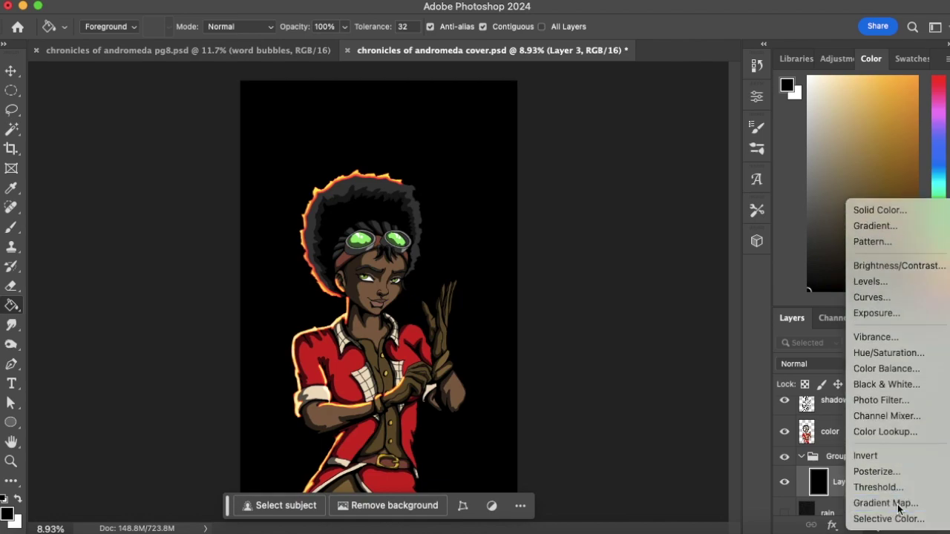
pyautogui.click(891, 504)
pyautogui.click(719, 145)
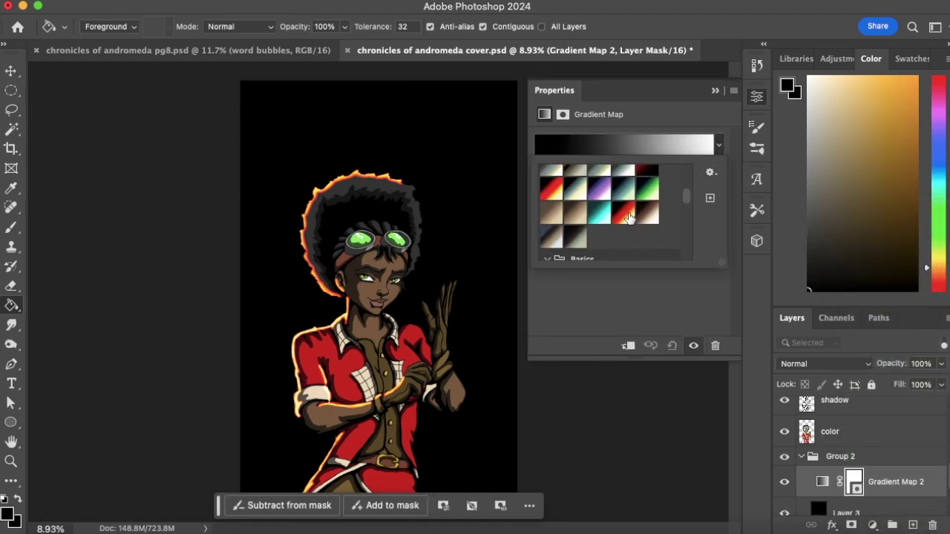
pyautogui.click(625, 213)
pyautogui.click(716, 92)
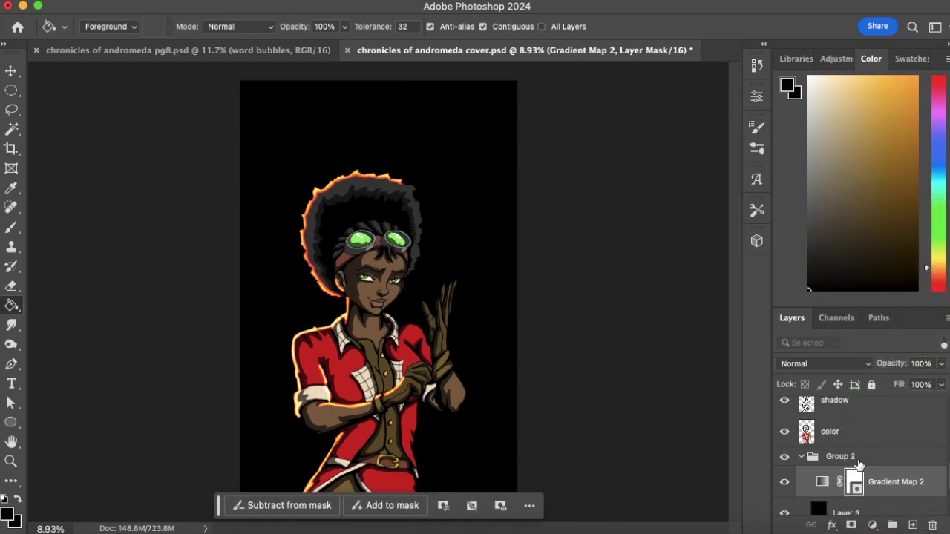
# Add an empty layer between Layer 3 and Gradient Map 2, and ready the Brush tool with white as the foreground colour.
pyautogui.click(863, 510)
pyautogui.click(913, 524)
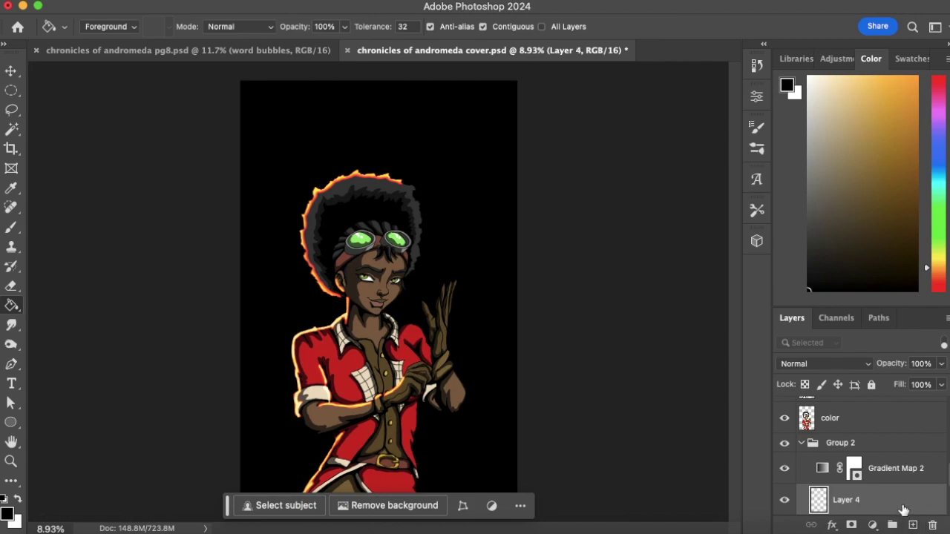
pyautogui.click(808, 77)
pyautogui.click(11, 227)
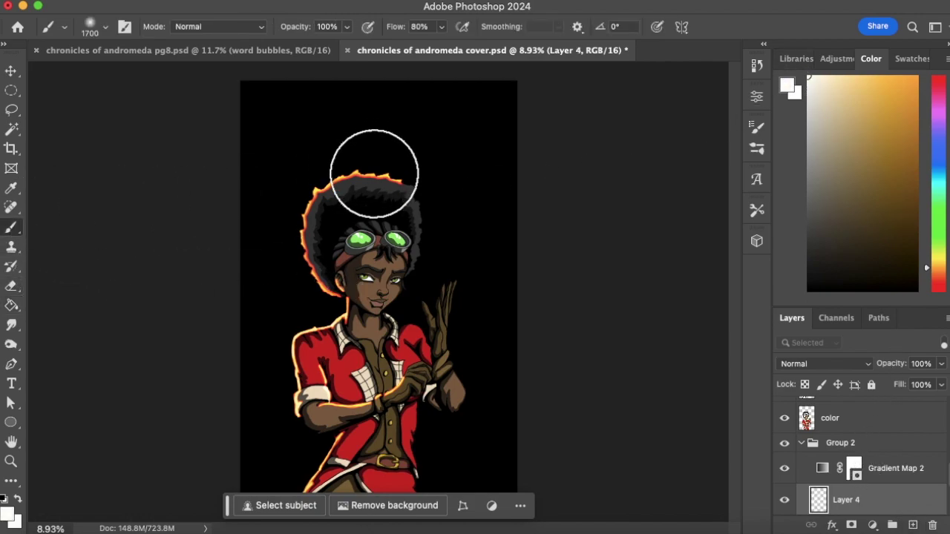
# Set Group 2's blend mode to Linear Dodge (Add).
pyautogui.click(850, 443)
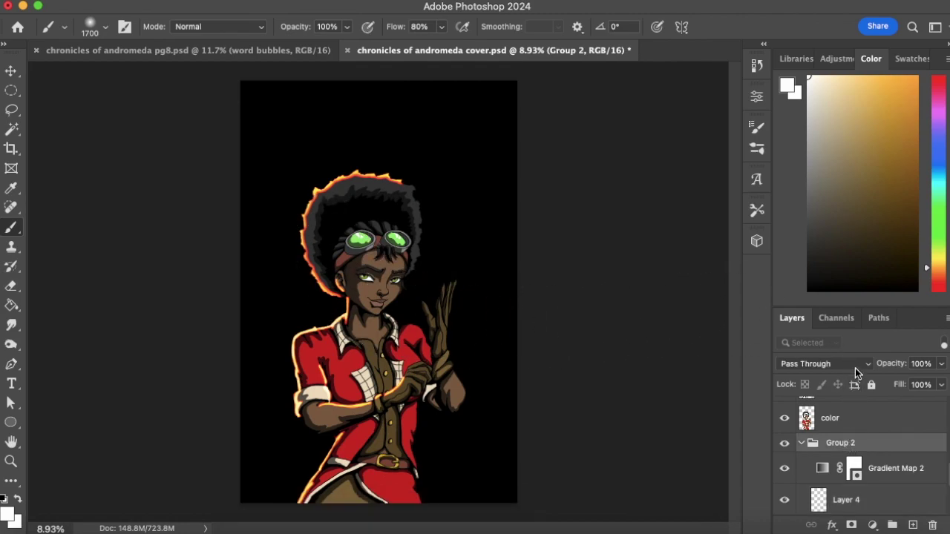
pyautogui.click(855, 365)
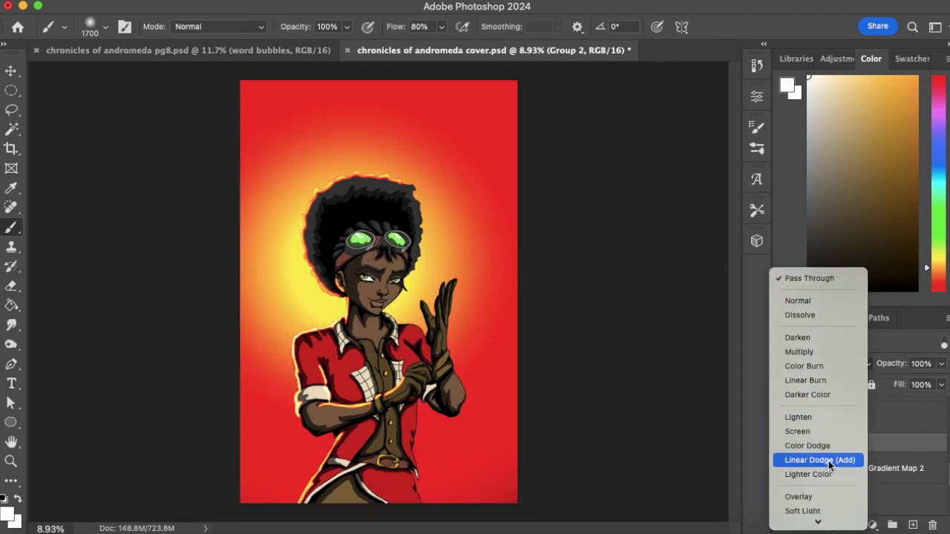
pyautogui.click(829, 461)
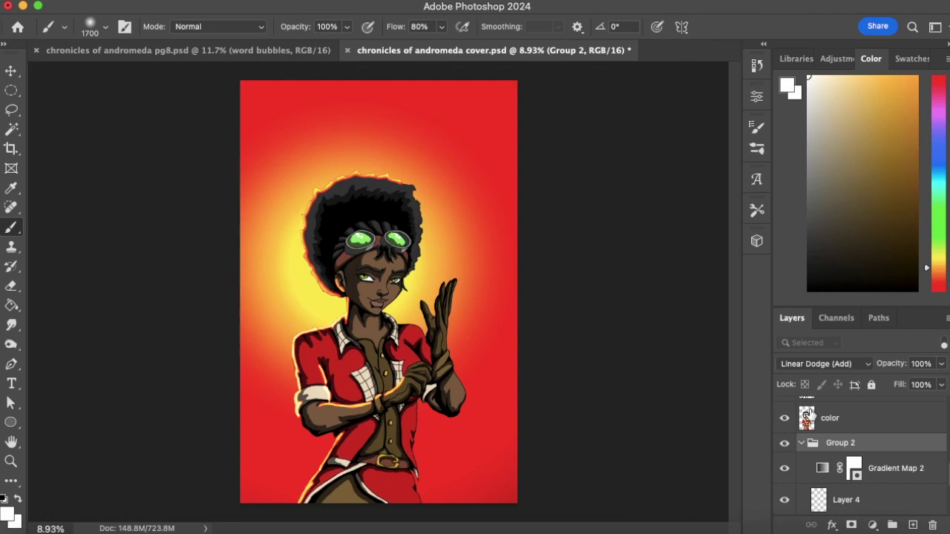
# Select Layer 4 in Group 2 and reduce the brush size to 600 px.
pyautogui.click(847, 499)
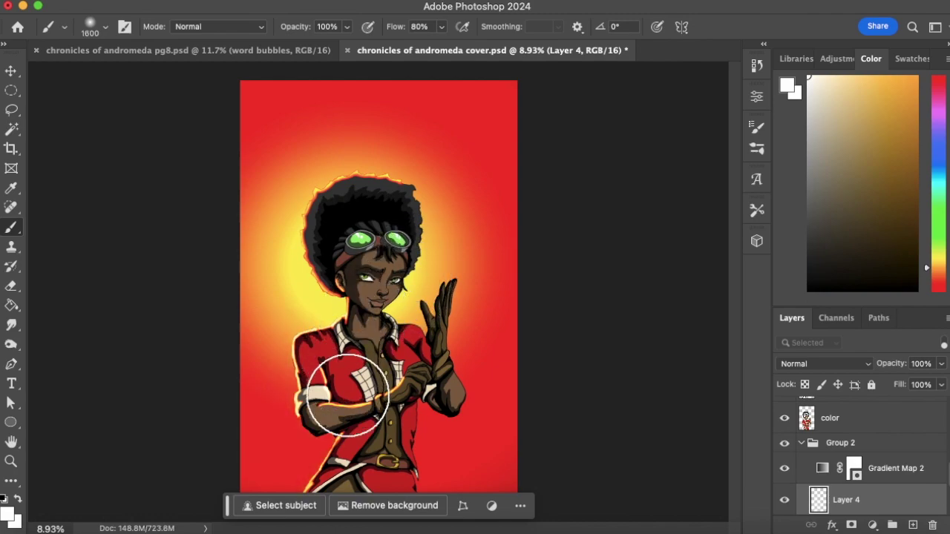
pyautogui.press('[')
pyautogui.press('[')
pyautogui.press('[')
pyautogui.press('[')
pyautogui.press('[')
pyautogui.press('[')
pyautogui.press('[')
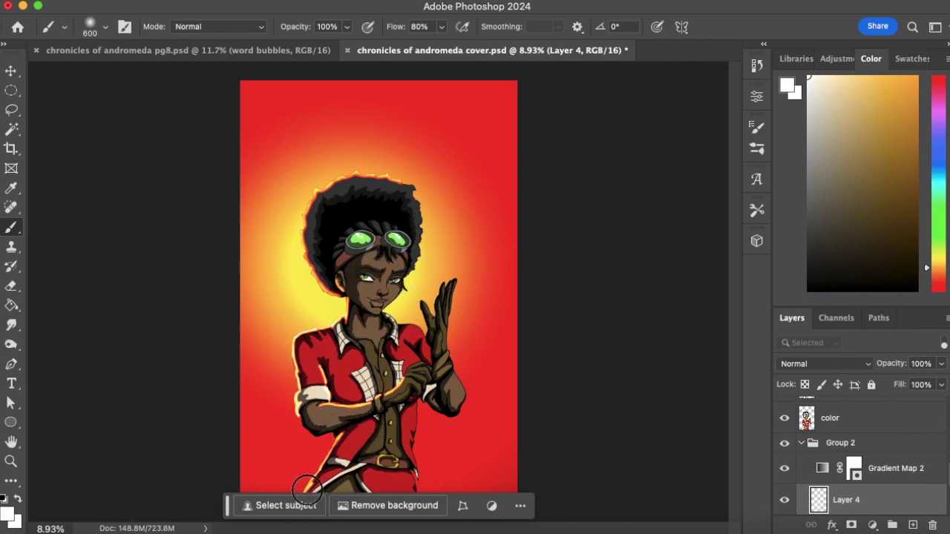
# Try painting a white glow on Layer 4 beside the jacket hem at 600 px, and along the jacket, arm and shoulder at 250 px.
pyautogui.moveTo(315, 483); pyautogui.dragTo(339, 444)
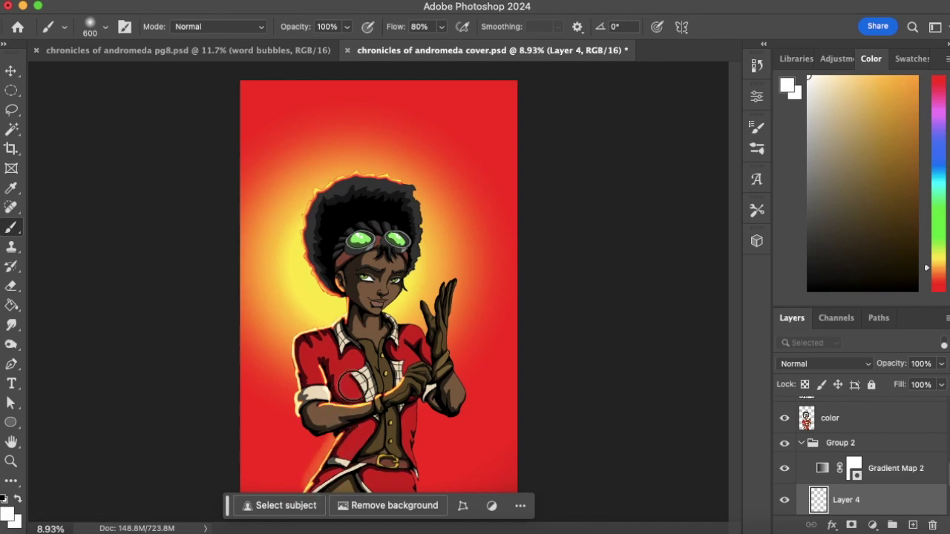
pyautogui.press('super+z')
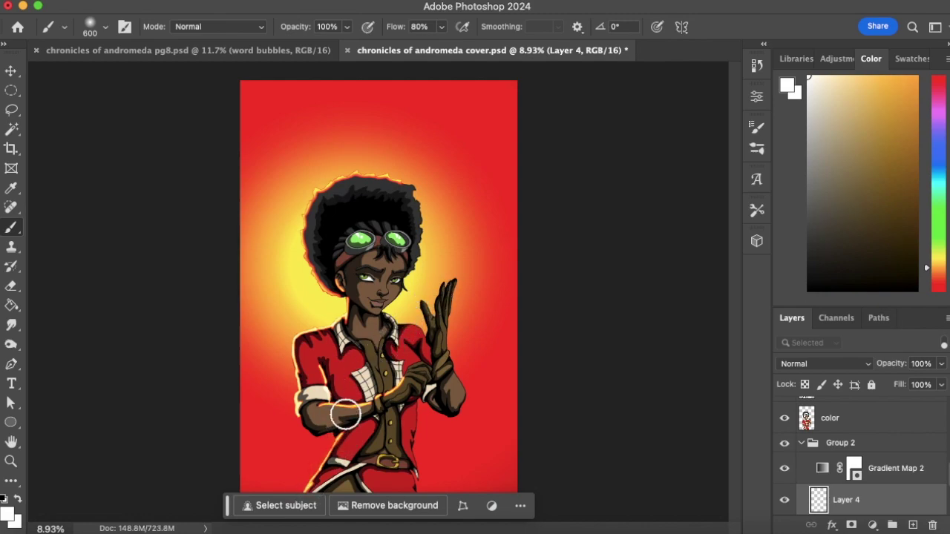
pyautogui.press('[')
pyautogui.press('[')
pyautogui.press('[')
pyautogui.press('[')
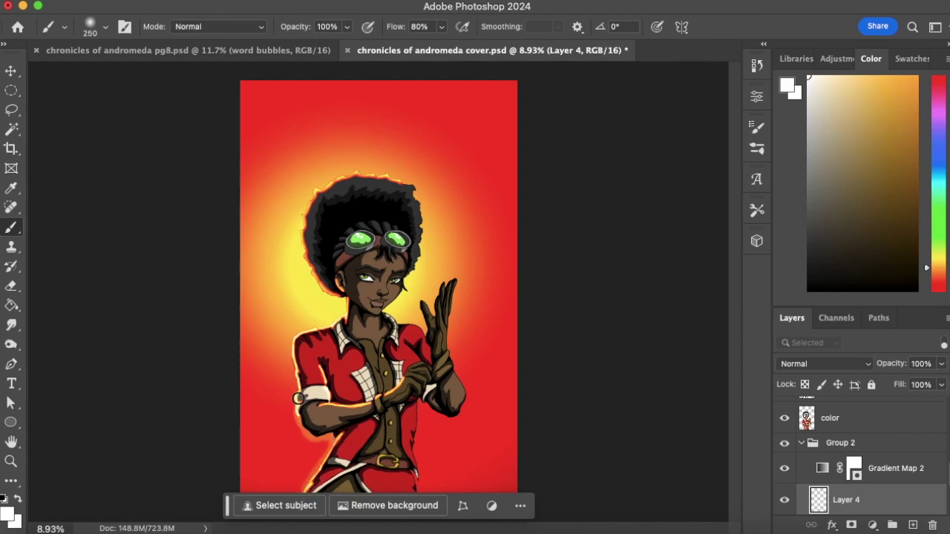
pyautogui.moveTo(295, 367)
pyautogui.mouseDown()
pyautogui.moveTo(298, 394)
pyautogui.moveTo(293, 353)
pyautogui.moveTo(305, 334)
pyautogui.mouseUp()
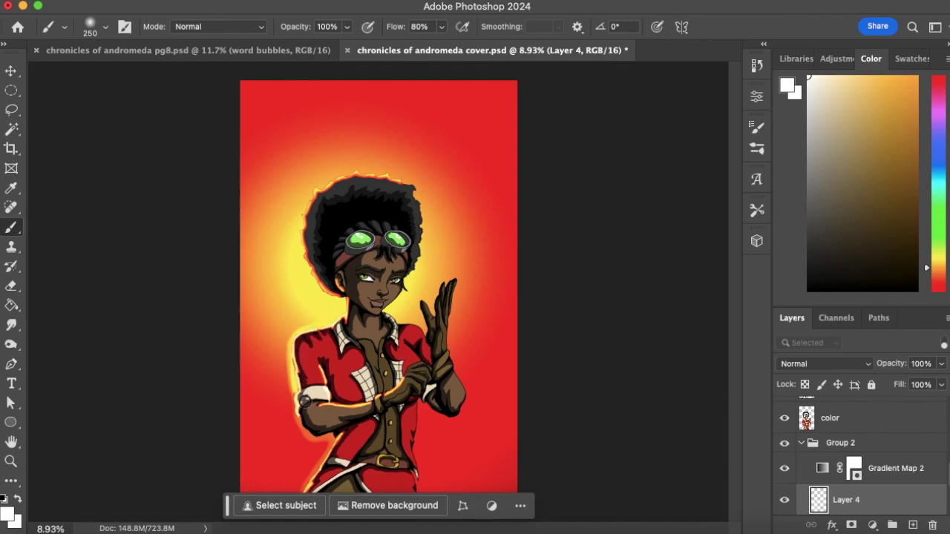
pyautogui.moveTo(306, 412)
pyautogui.mouseDown()
pyautogui.moveTo(307, 430)
pyautogui.moveTo(337, 443)
pyautogui.moveTo(312, 492)
pyautogui.mouseUp()
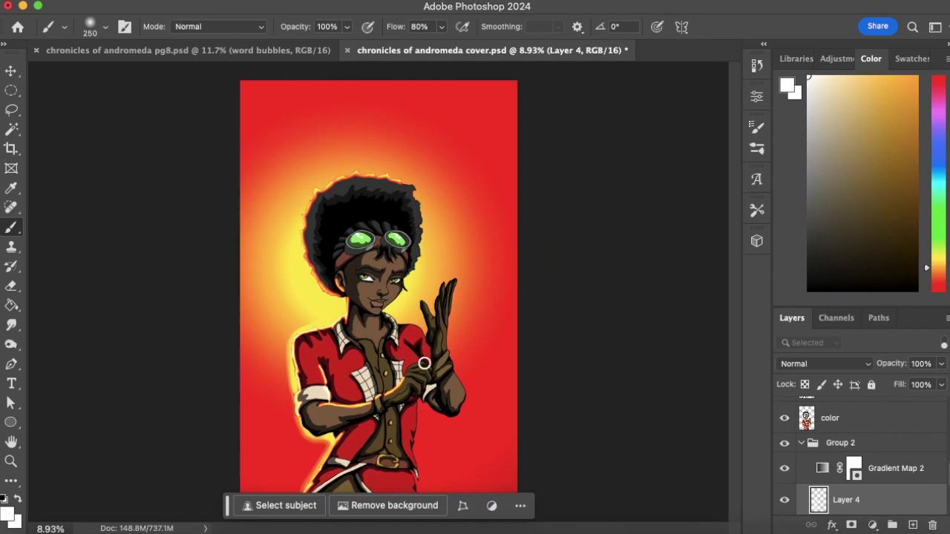
pyautogui.press('super+z')
pyautogui.press('super+z')
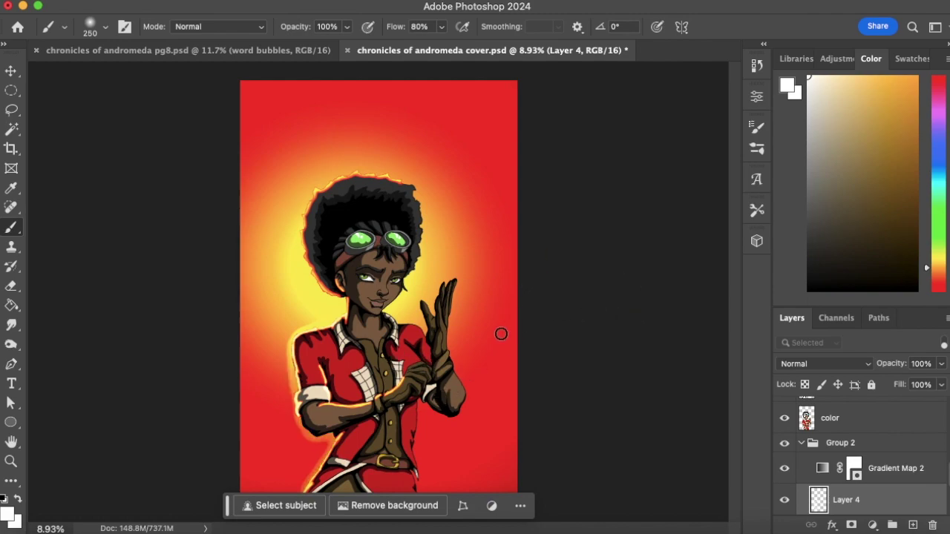
# Switch to a different 394 px soft brush preset for painting the glow.
pyautogui.click(105, 34)
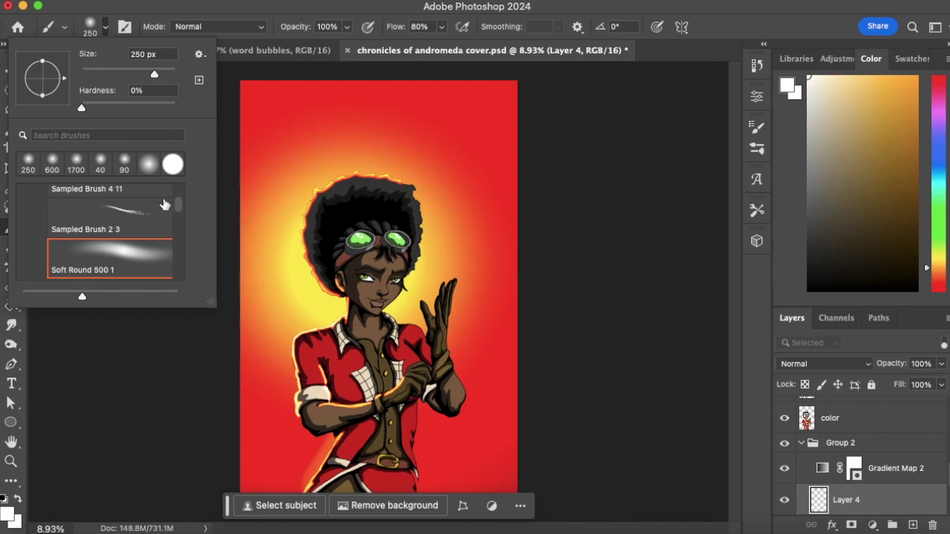
pyautogui.scroll(-4, 175, 214)
pyautogui.scroll(-8, 177, 217)
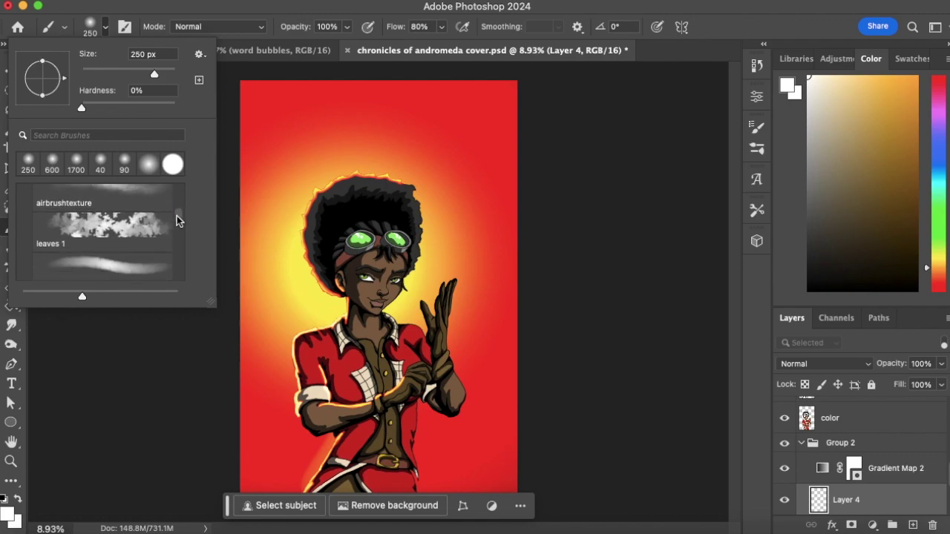
pyautogui.moveTo(175, 215); pyautogui.dragTo(175, 212)
pyautogui.scroll(-5, 175, 216)
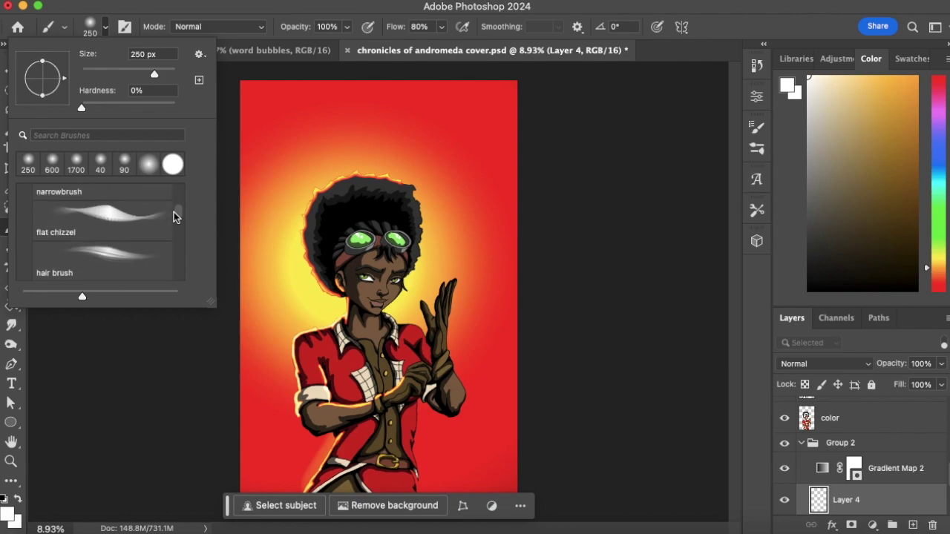
pyautogui.moveTo(172, 211); pyautogui.dragTo(172, 212)
pyautogui.click(127, 233)
pyautogui.click(267, 3)
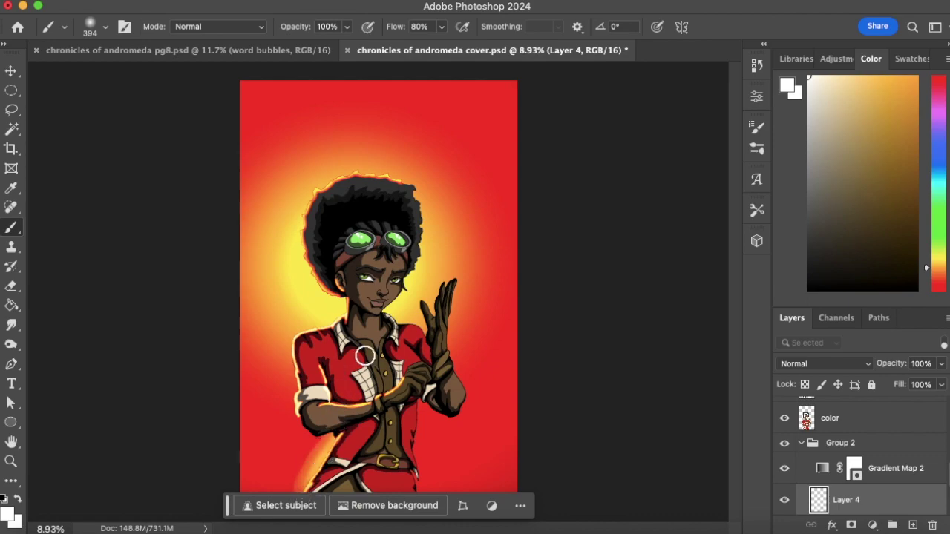
# Compare the trial glow strokes beside the jacket with and without, and undo them.
pyautogui.press('super+z')
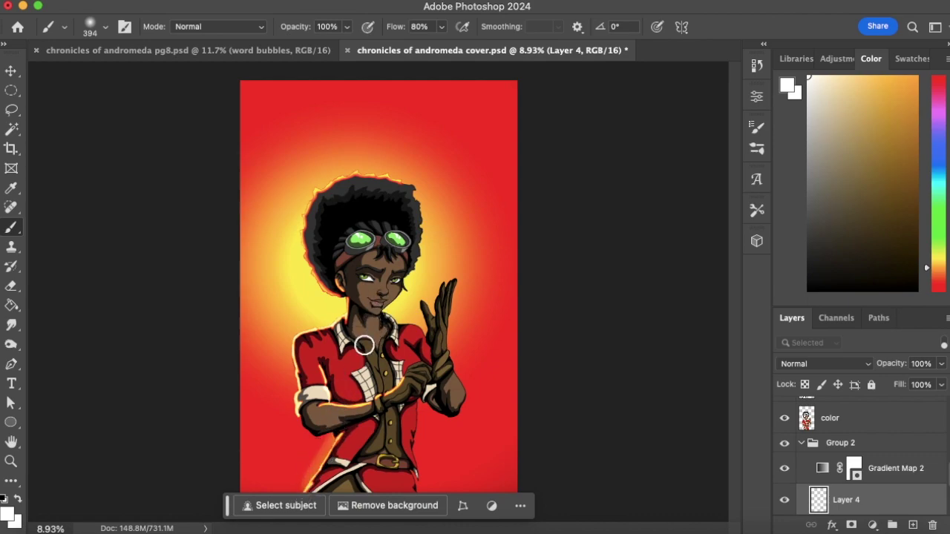
pyautogui.press('super+shift+z')
pyautogui.press('super+z')
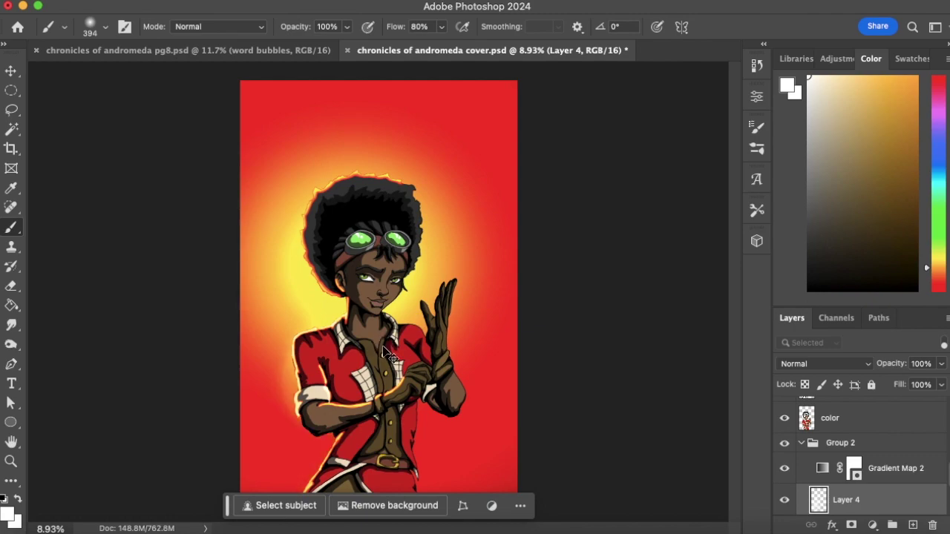
pyautogui.press('super+z')
# Try painting a wide glow on Layer 4 from the jacket hem up to the top of the hair with a 900 px brush.
pyautogui.press(']')
pyautogui.press(']')
pyautogui.press(']')
pyautogui.press(']')
pyautogui.press(']')
pyautogui.press(']')
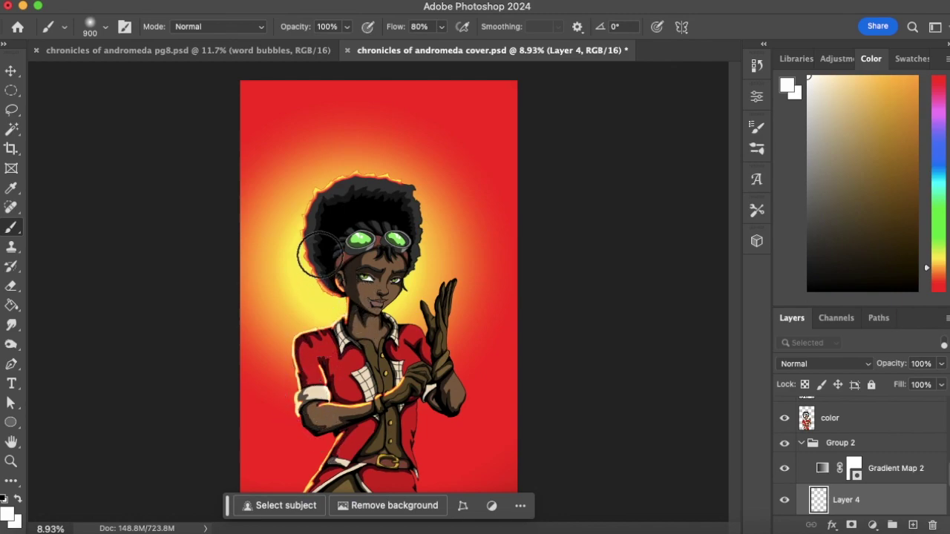
pyautogui.moveTo(315, 497)
pyautogui.mouseDown()
pyautogui.moveTo(346, 422)
pyautogui.moveTo(316, 433)
pyautogui.moveTo(311, 421)
pyautogui.moveTo(312, 367)
pyautogui.moveTo(325, 362)
pyautogui.moveTo(344, 327)
pyautogui.mouseUp()
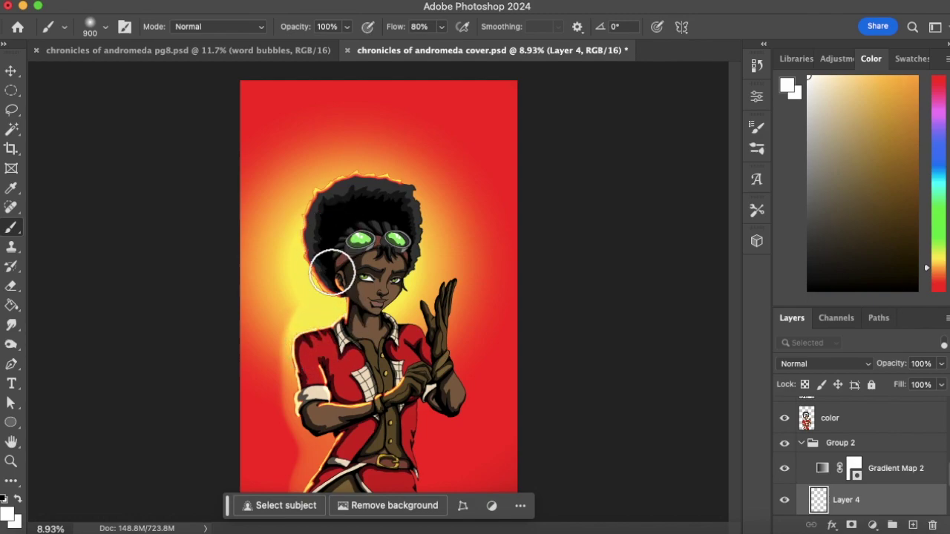
pyautogui.moveTo(343, 190); pyautogui.dragTo(372, 186)
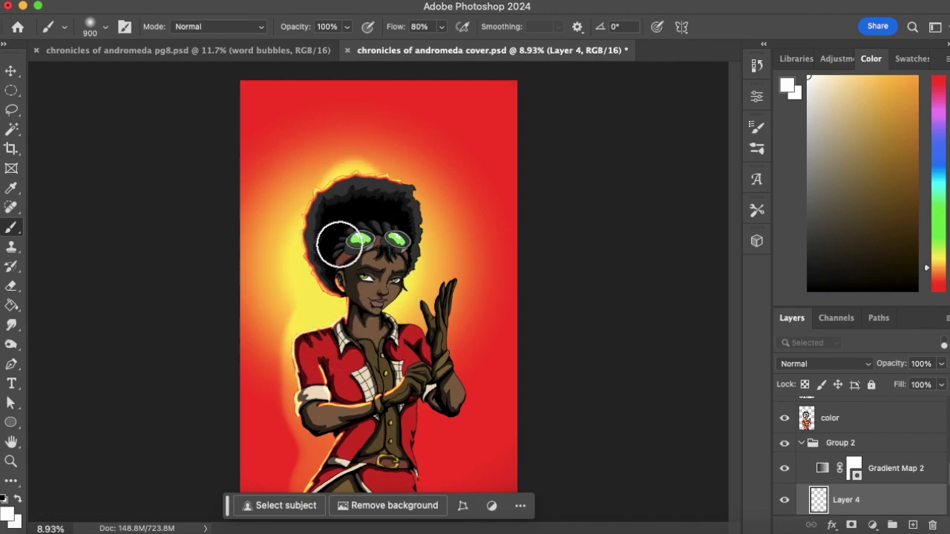
pyautogui.press('super+z')
pyautogui.press('super+z')
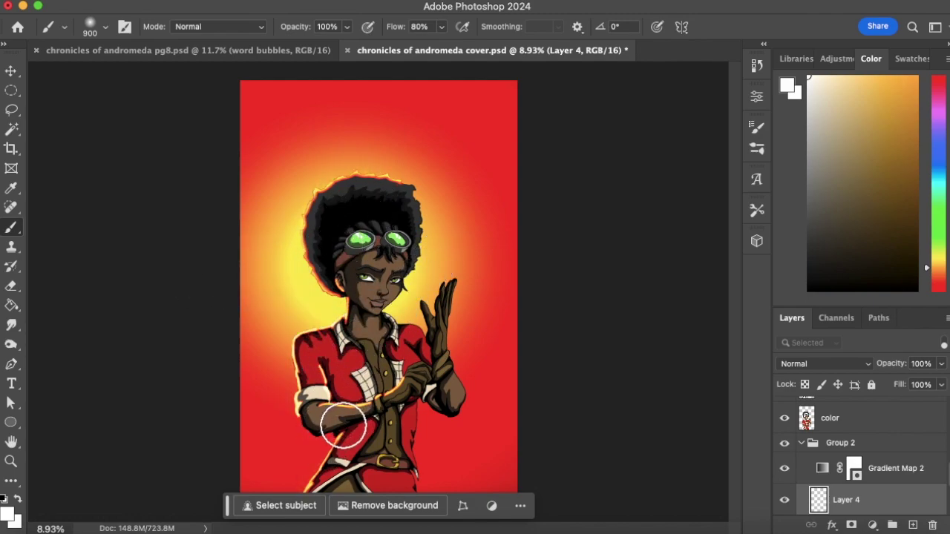
# Reduce the brush size to 200 px and paint a thin white glow on Layer 4 along the jacket hem, sleeve and shoulder edge.
pyautogui.press('[')
pyautogui.press('[')
pyautogui.press('[')
pyautogui.press('[')
pyautogui.press('[')
pyautogui.press('[')
pyautogui.press('[')
pyautogui.press('[')
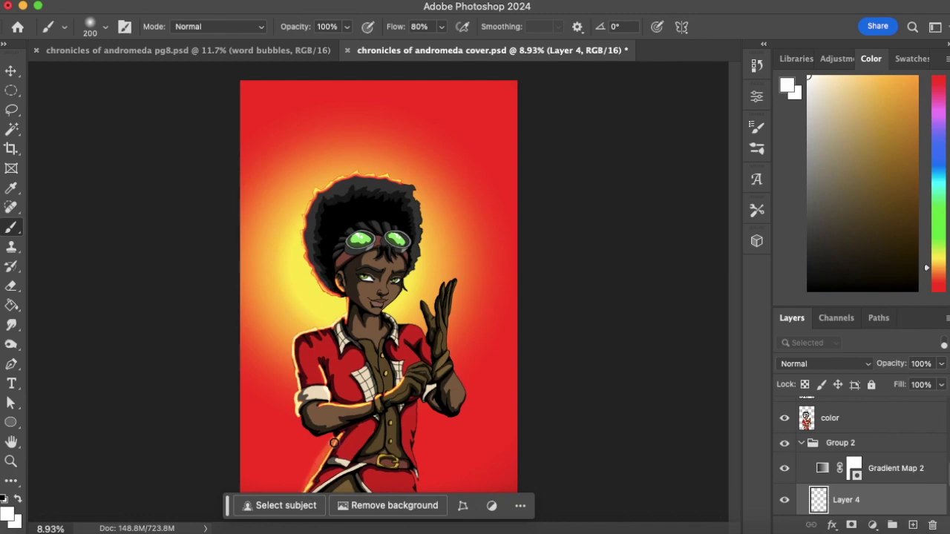
pyautogui.moveTo(331, 435)
pyautogui.mouseDown()
pyautogui.moveTo(302, 422)
pyautogui.moveTo(296, 356)
pyautogui.mouseUp()
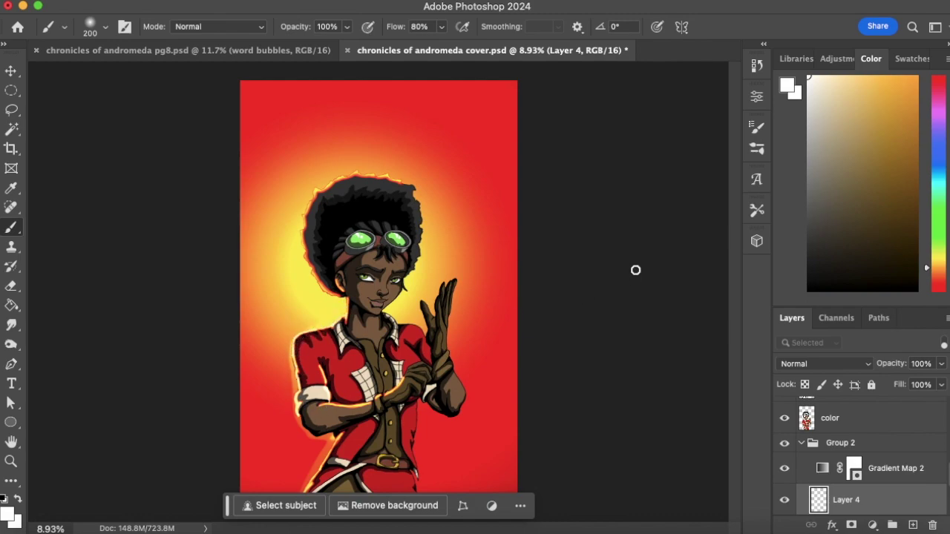
# Examine the painted glow around the character's jacket and arm from farther out and closer in.
pyautogui.click(11, 463)
pyautogui.moveTo(441, 352); pyautogui.dragTo(409, 377)
pyautogui.press('XF86AudioLowerVolume')
pyautogui.moveTo(376, 326); pyautogui.dragTo(402, 318)
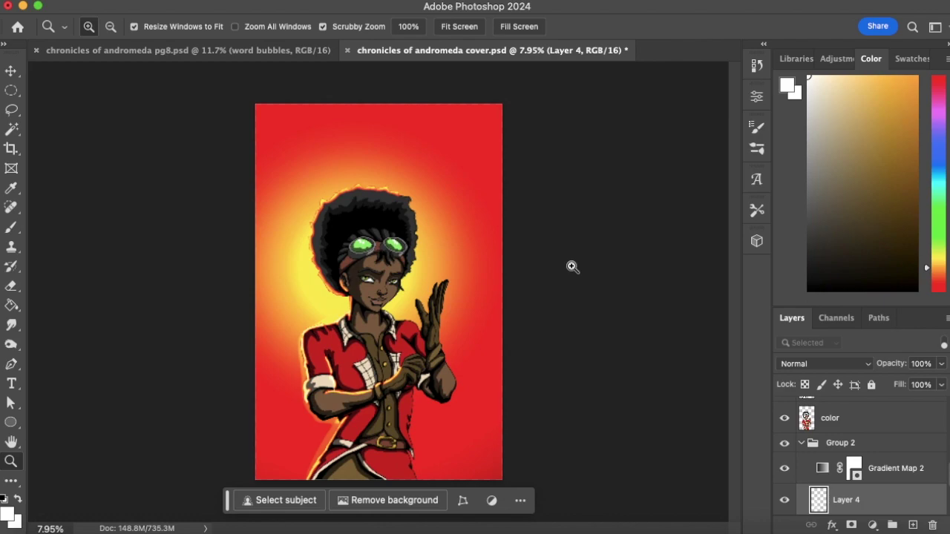
pyautogui.moveTo(416, 393); pyautogui.dragTo(441, 371)
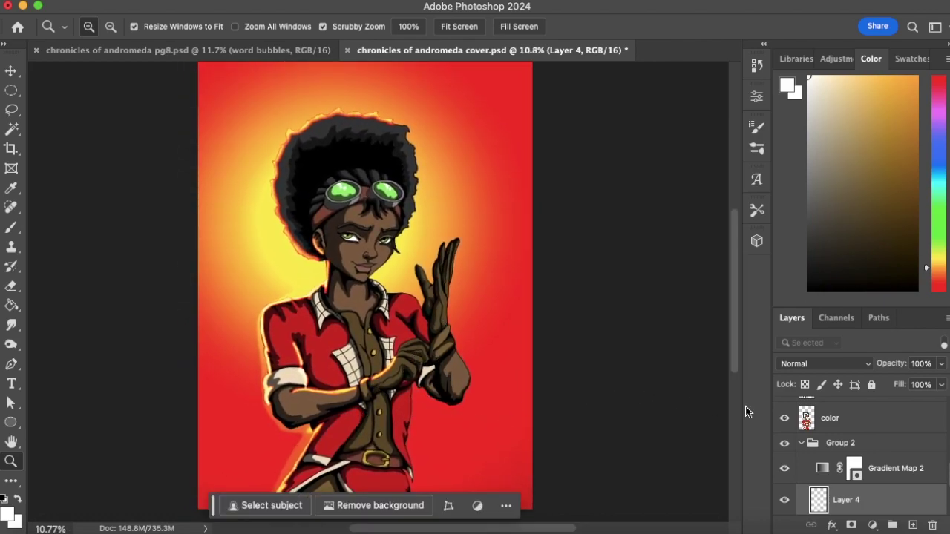